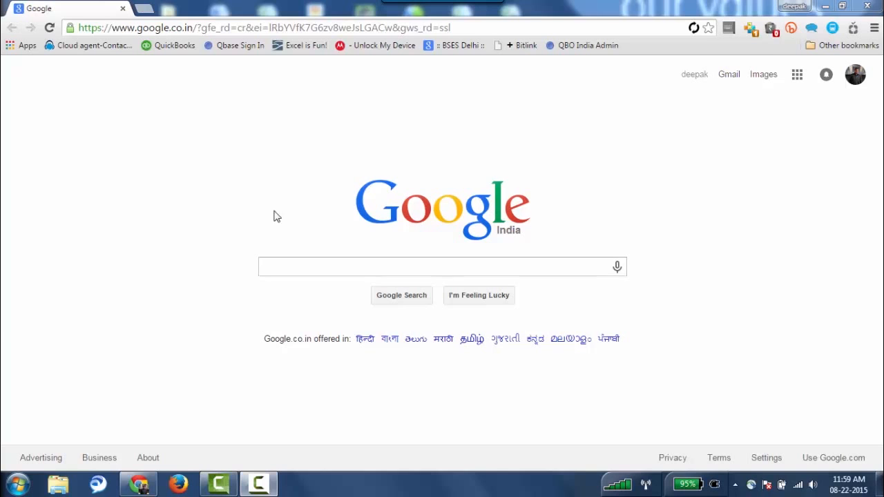
pyautogui.click(215, 28)
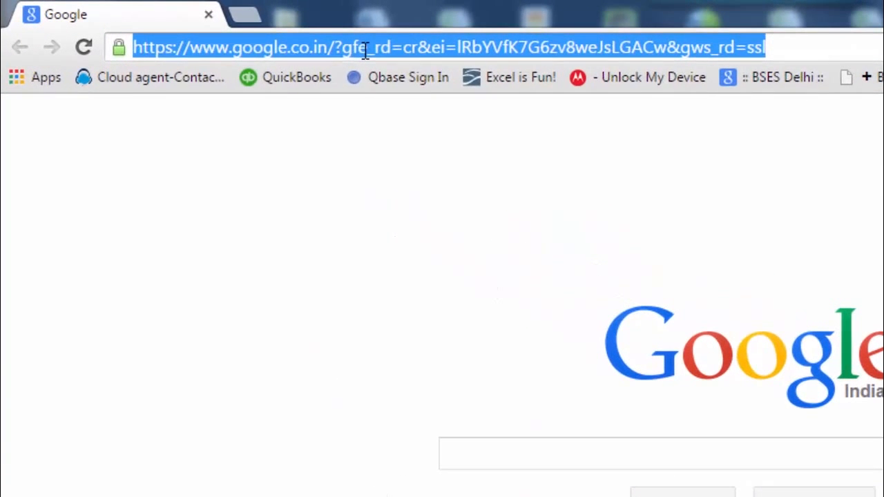
pyautogui.write('www.quickbooks.in')
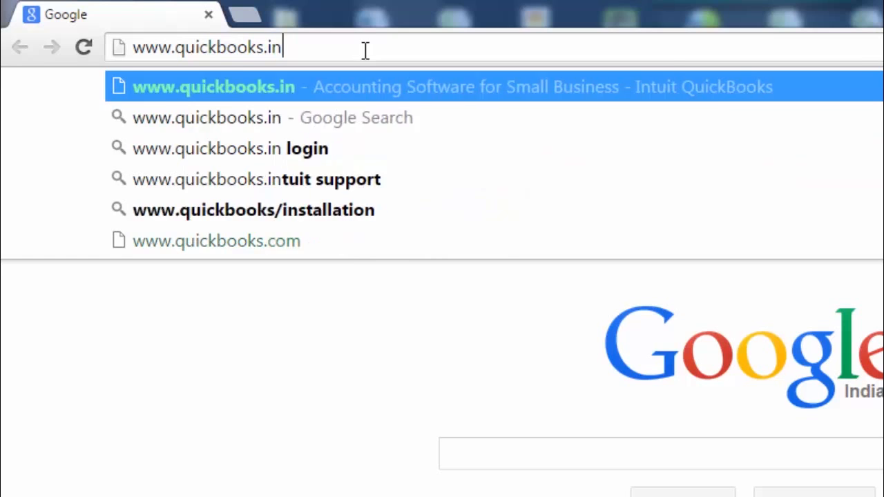
pyautogui.press('Return')
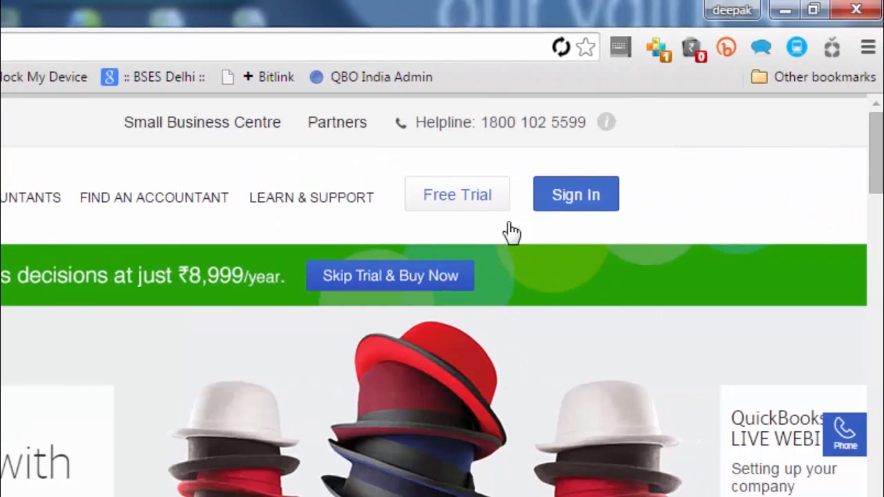
pyautogui.moveTo(583, 202)
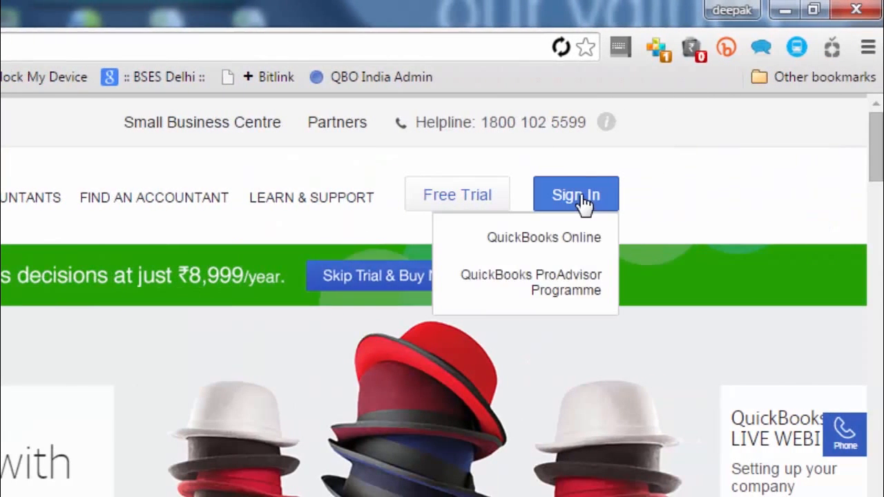
pyautogui.click(556, 246)
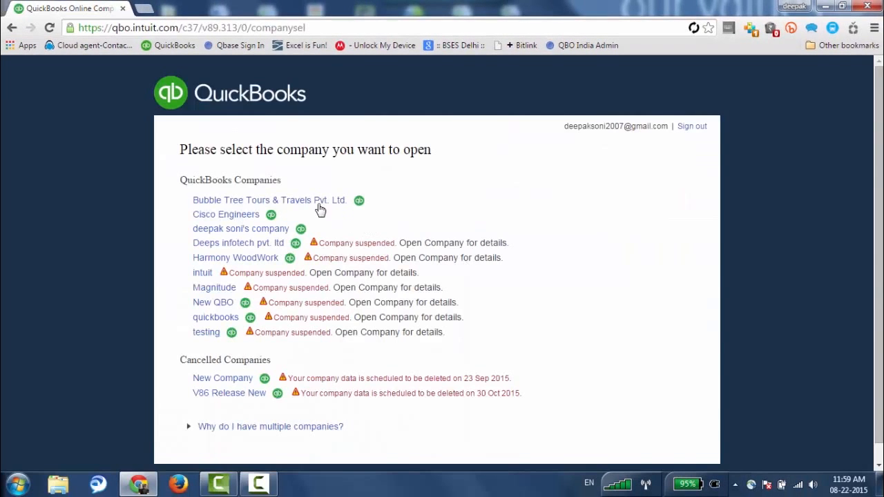
# Open Bubble Tree Tours & Travels Pvt. Ltd. and go to its Company Settings.
pyautogui.click(252, 202)
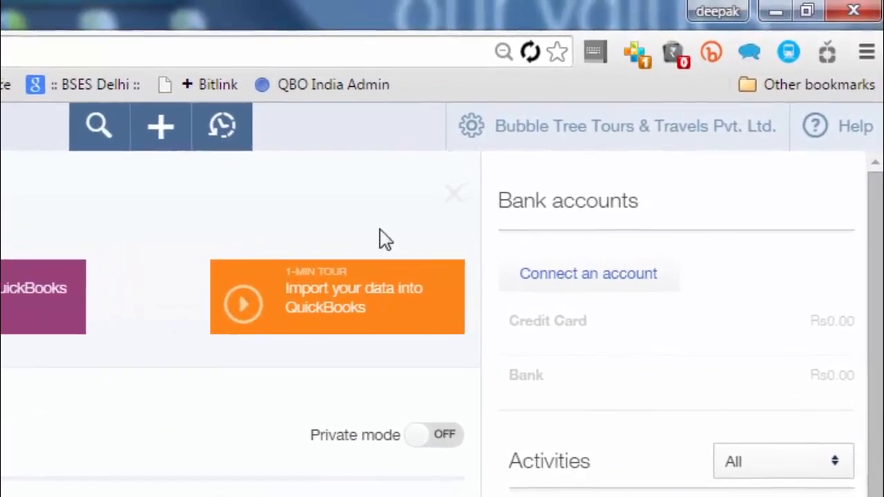
pyautogui.click(617, 125)
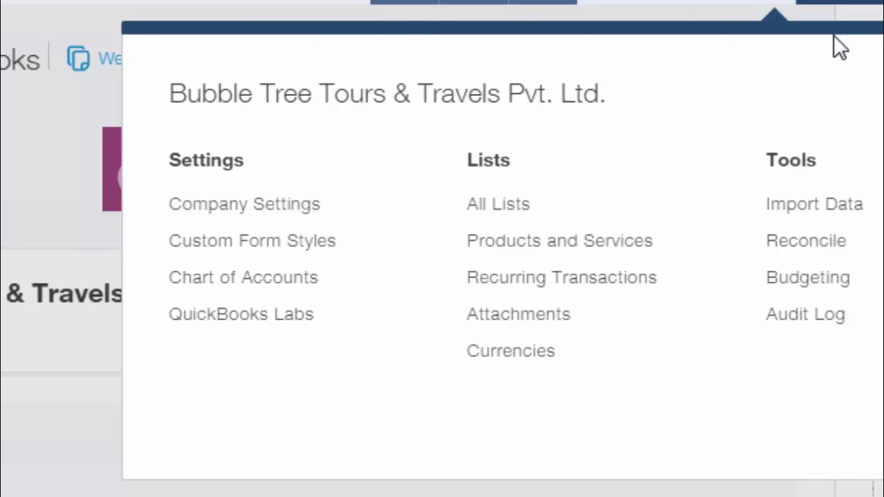
pyautogui.click(281, 216)
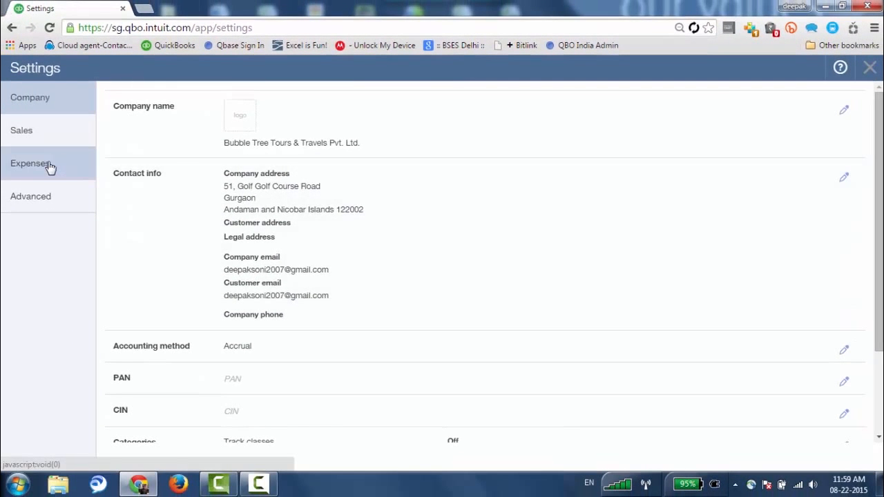
# Change the default markup rate in Expenses settings from 10 to 20% and save.
pyautogui.click(50, 167)
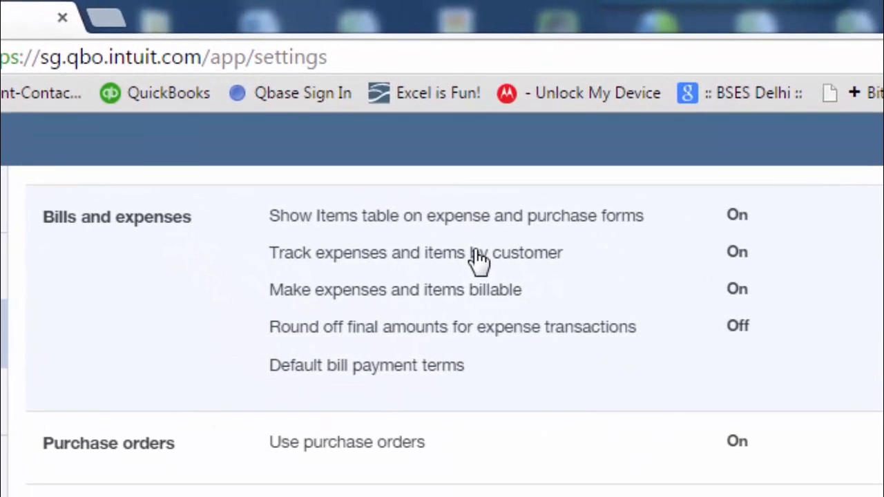
pyautogui.click(479, 261)
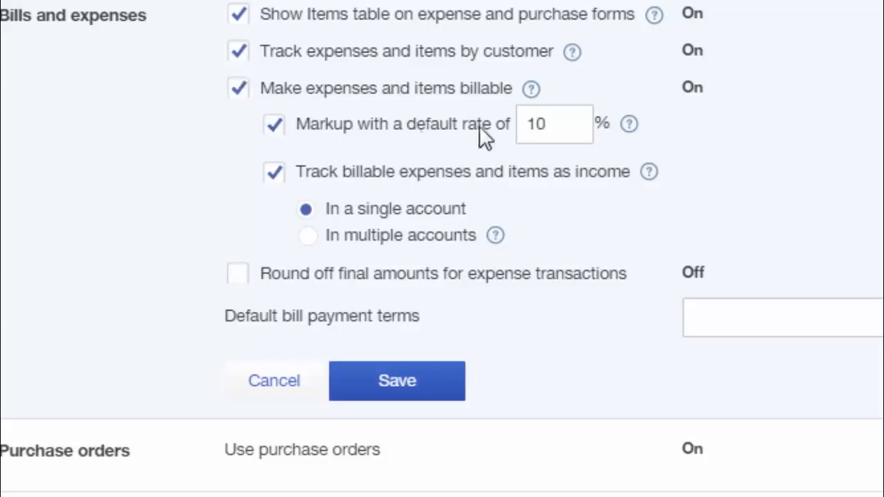
pyautogui.doubleClick(549, 123)
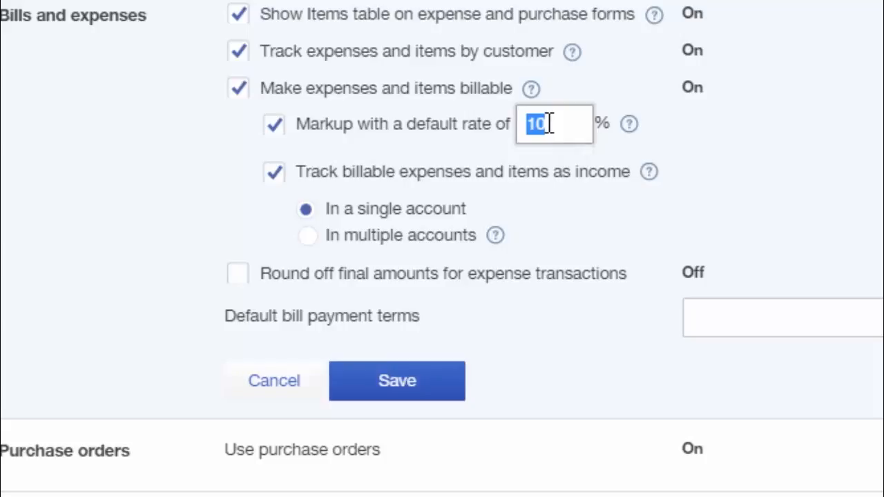
pyautogui.write('20')
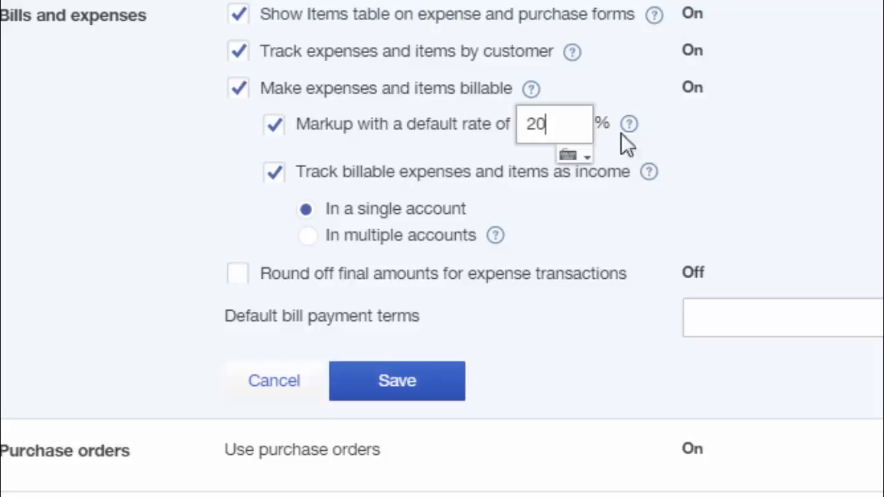
pyautogui.click(689, 143)
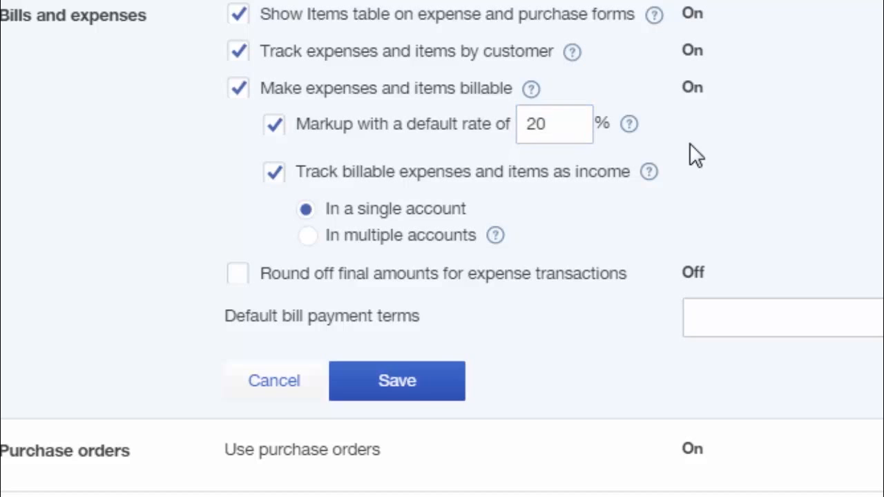
pyautogui.click(420, 388)
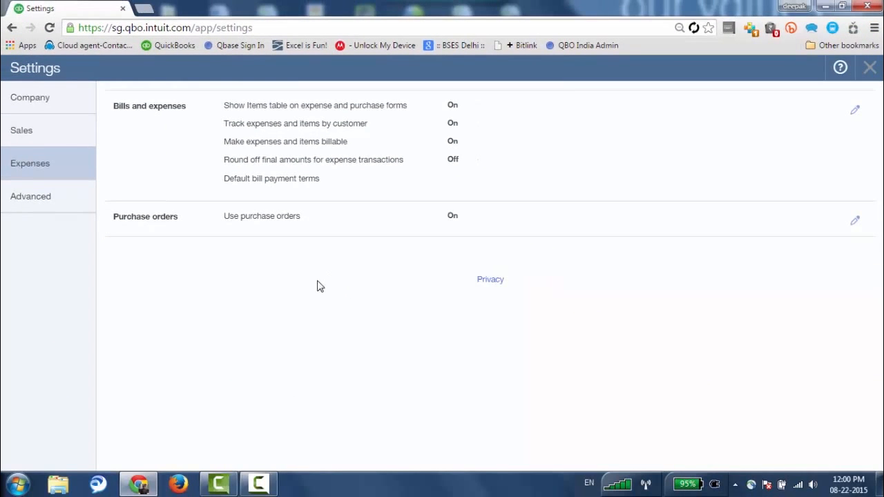
# Open Manage Currencies from Advanced settings to view USD, GBP and EUR rates against INR.
pyautogui.click(25, 199)
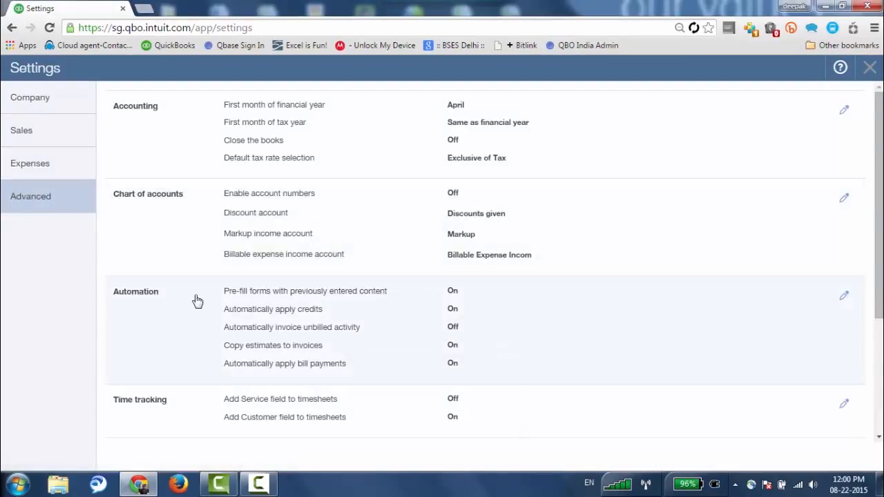
pyautogui.scroll(-1, 197, 301)
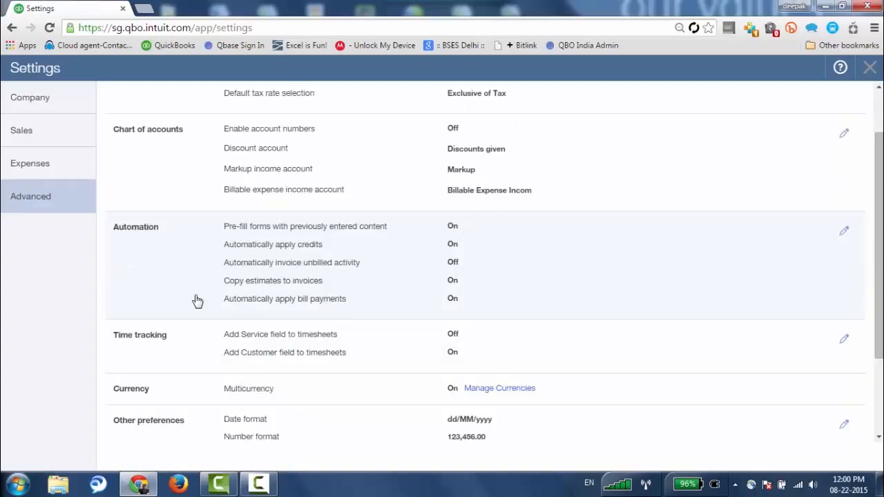
pyautogui.scroll(-1, 197, 302)
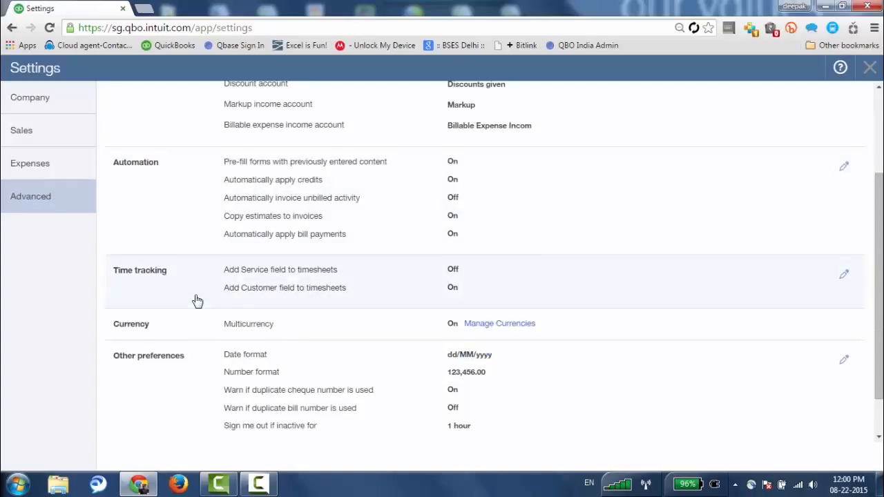
pyautogui.scroll(-1, 198, 302)
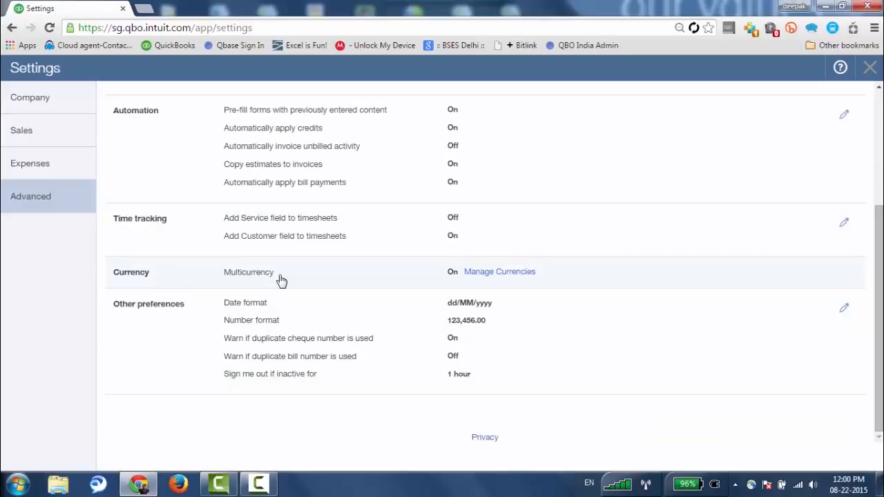
pyautogui.click(508, 275)
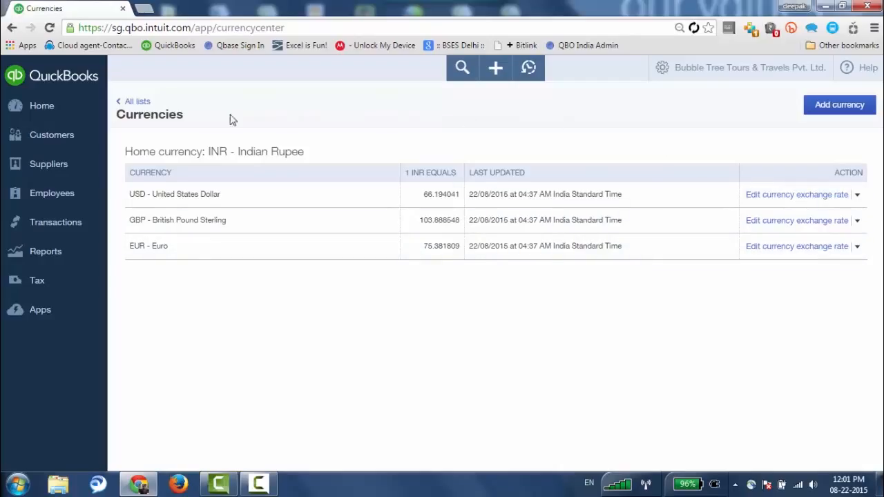
# Return to the Home dashboard showing Rs11,799 in open invoices.
pyautogui.click(42, 105)
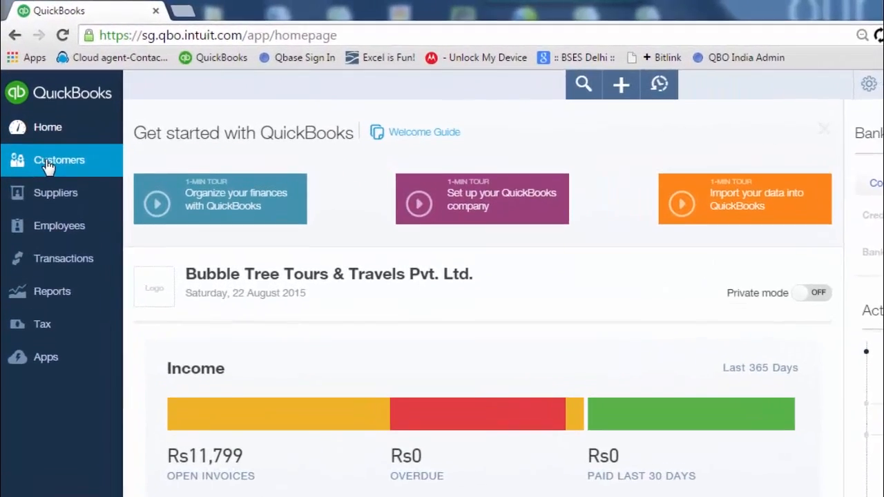
# Save a new customer with the contact's name and company ABC travel Business.
pyautogui.click(47, 163)
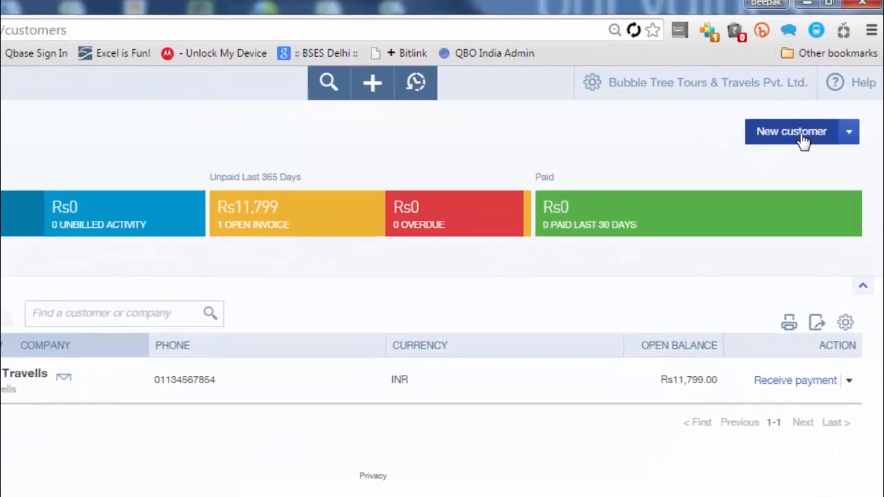
pyautogui.click(779, 172)
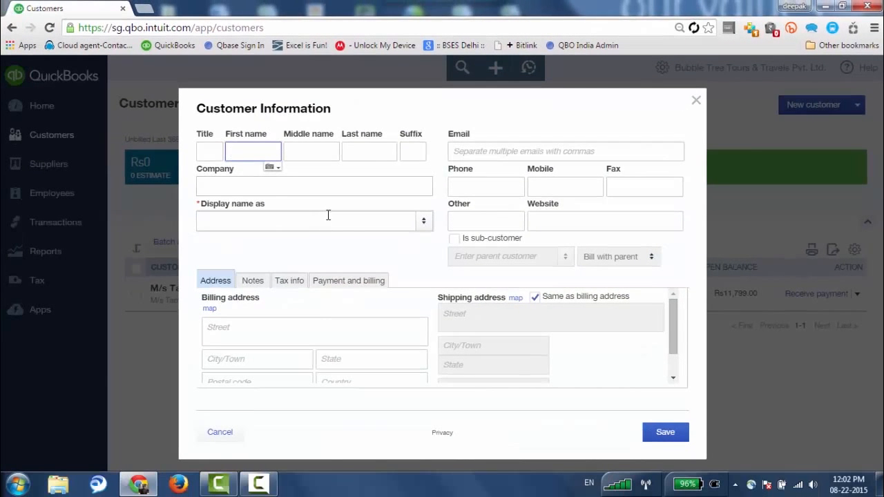
pyautogui.write('Ved')
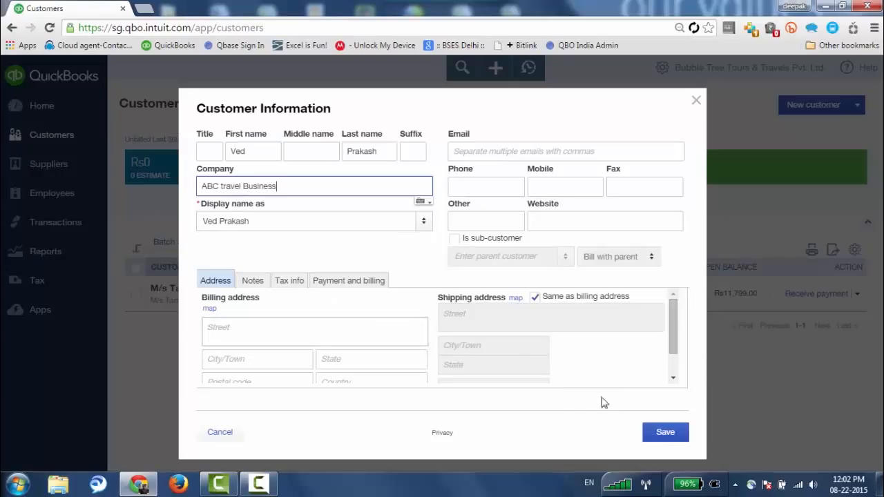
pyautogui.click(656, 436)
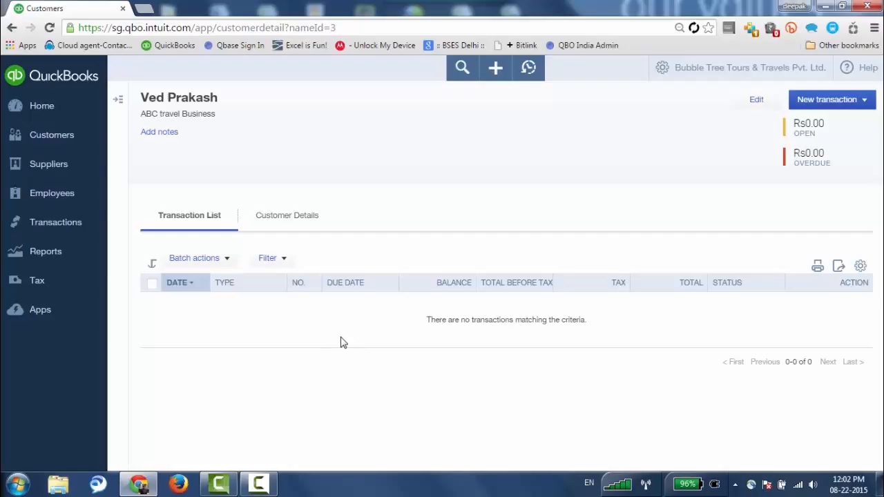
# Check the Suppliers list, then open Products and Services from the gear menu.
pyautogui.click(47, 170)
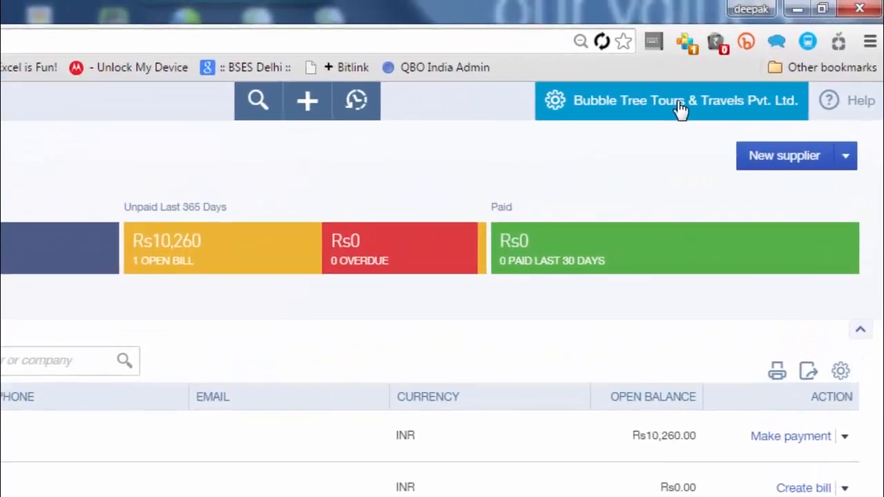
pyautogui.click(682, 107)
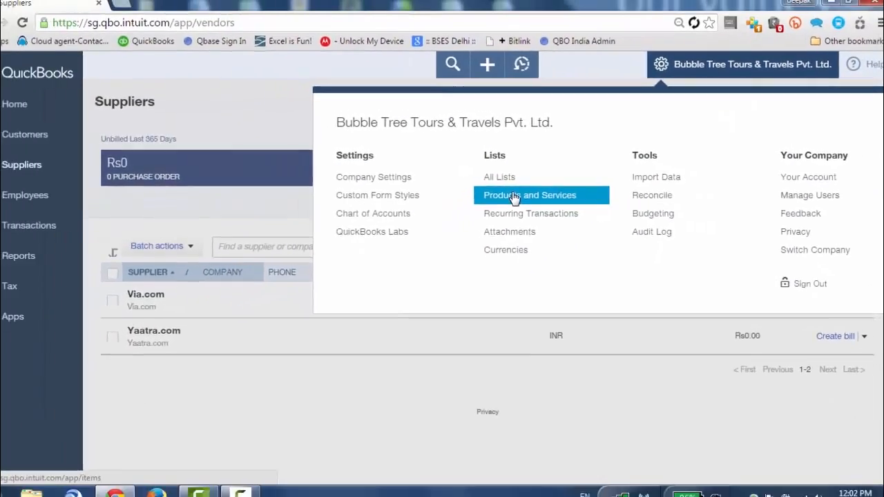
pyautogui.click(415, 225)
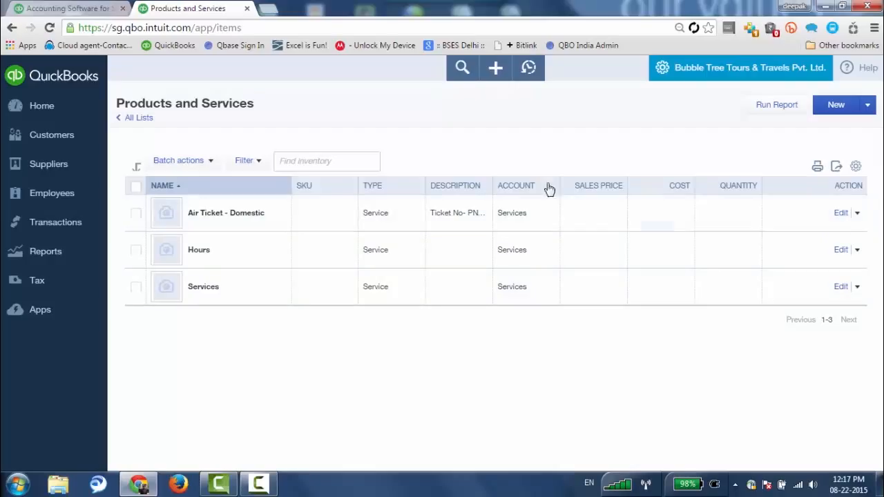
# Start a new Service item named Tour Packages.
pyautogui.click(836, 107)
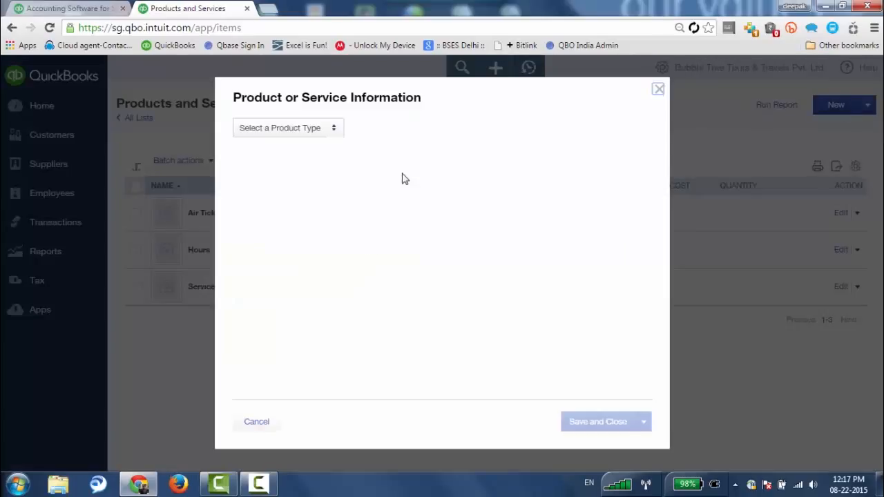
pyautogui.click(334, 133)
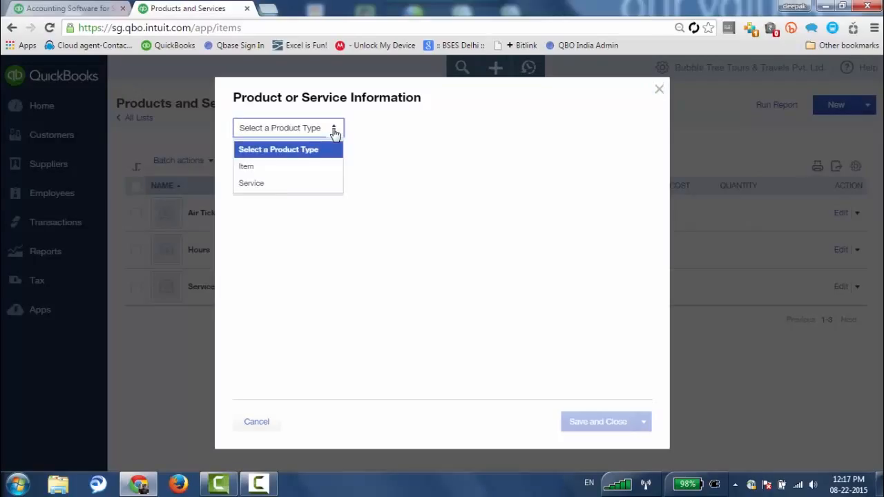
pyautogui.click(247, 190)
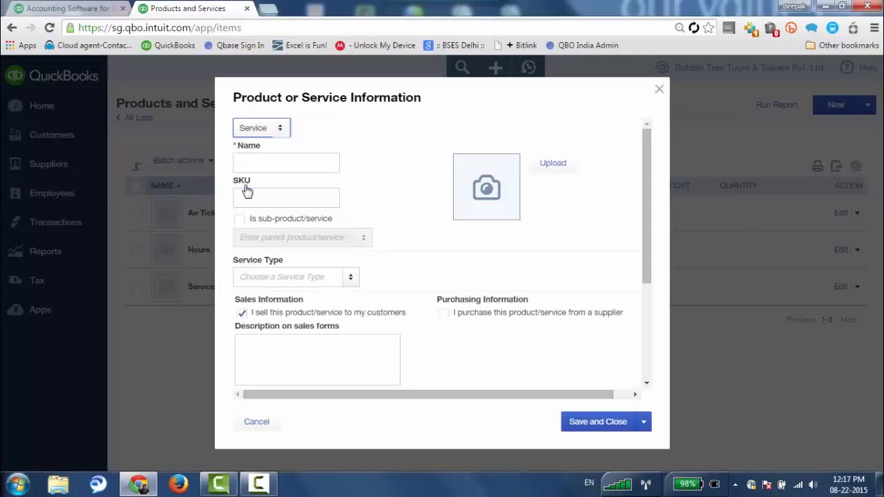
pyautogui.click(267, 164)
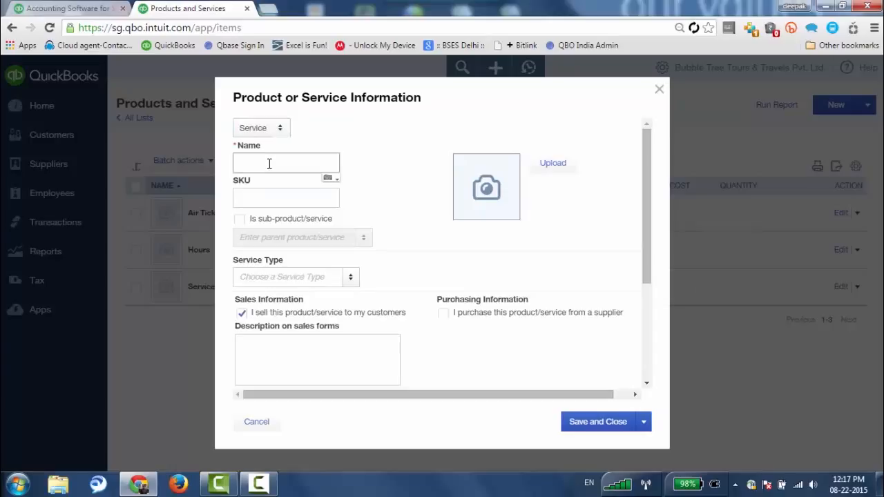
pyautogui.write('Tour Packages')
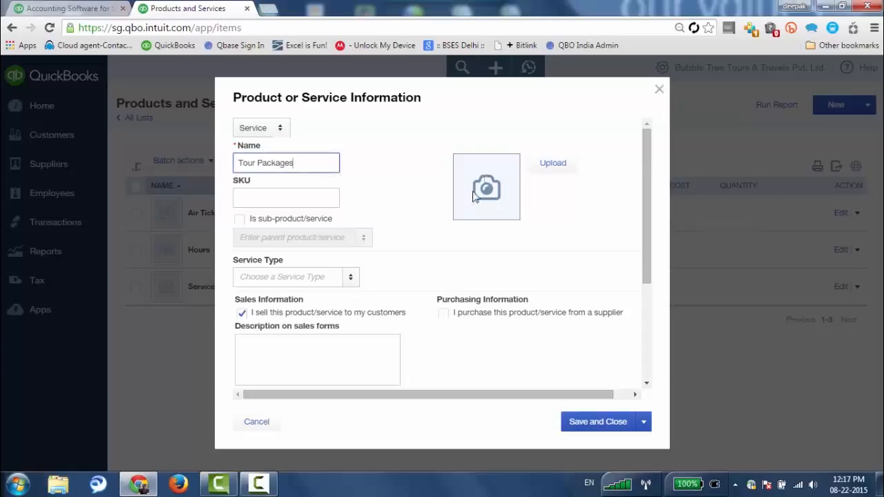
# Mark it as purchased and paste the Kerala 4 days 3 nights description for sales and purchases.
pyautogui.click(443, 315)
pyautogui.scroll(-1, 444, 316)
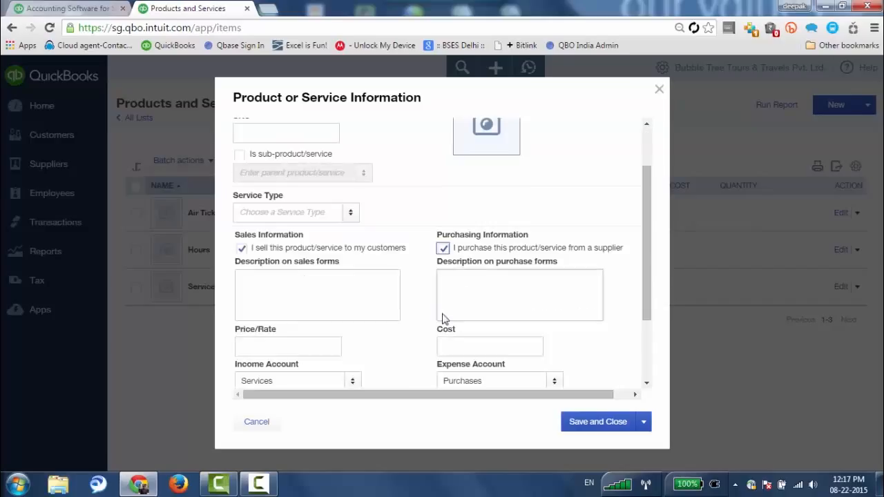
pyautogui.click(292, 288)
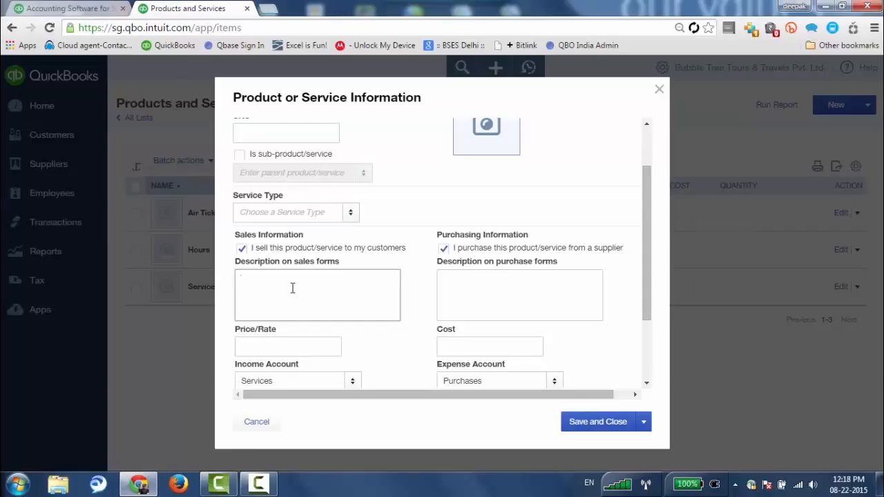
pyautogui.write('Kerala tour for 4 days 3 nights')
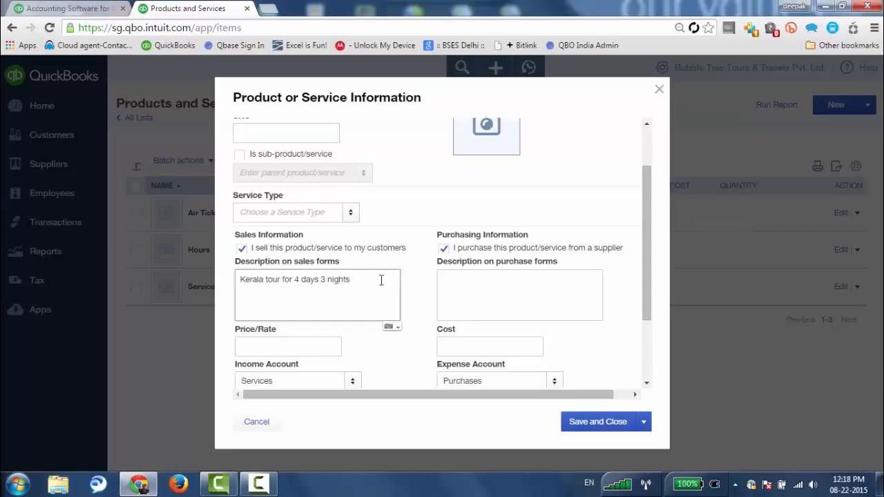
pyautogui.moveTo(381, 281); pyautogui.dragTo(208, 280)
pyautogui.hotkey('ctrl', 'c')
pyautogui.click(505, 281)
pyautogui.hotkey('ctrl', 'v')
# Set both sales tax and purchase tax to 14.00% ST and save the service.
pyautogui.scroll(-2, 420, 329)
pyautogui.click(304, 246)
pyautogui.click(479, 245)
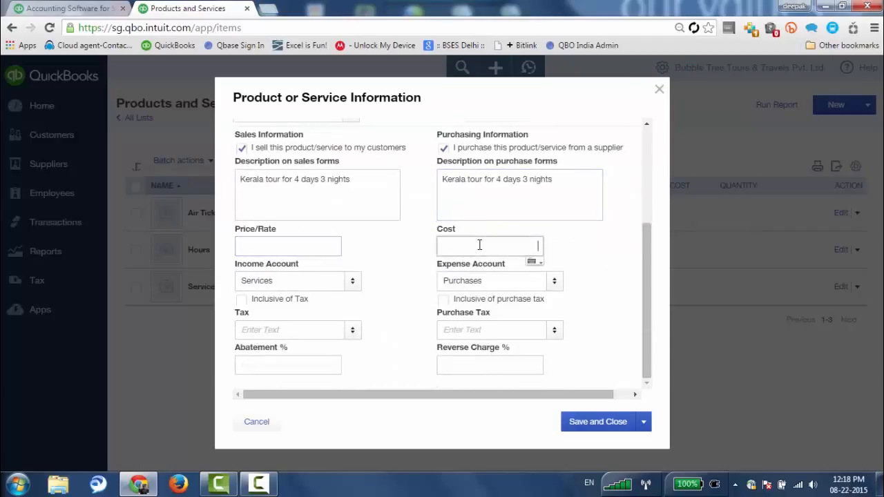
pyautogui.click(352, 333)
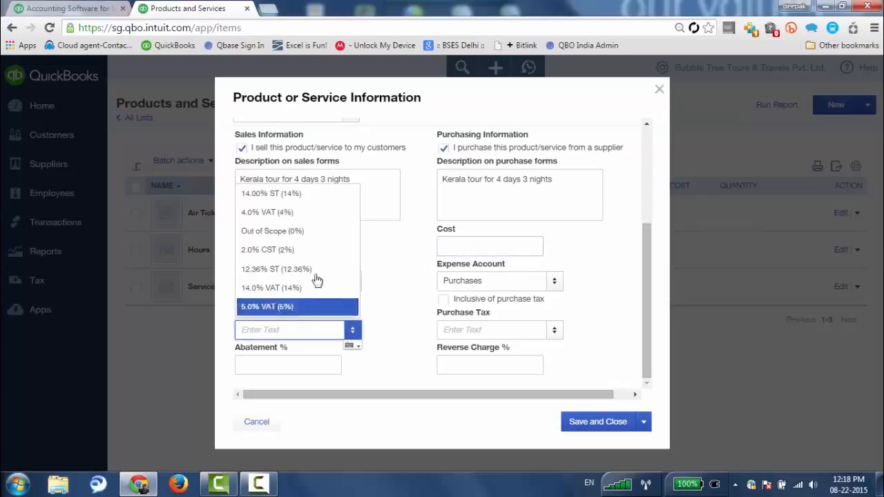
pyautogui.click(287, 194)
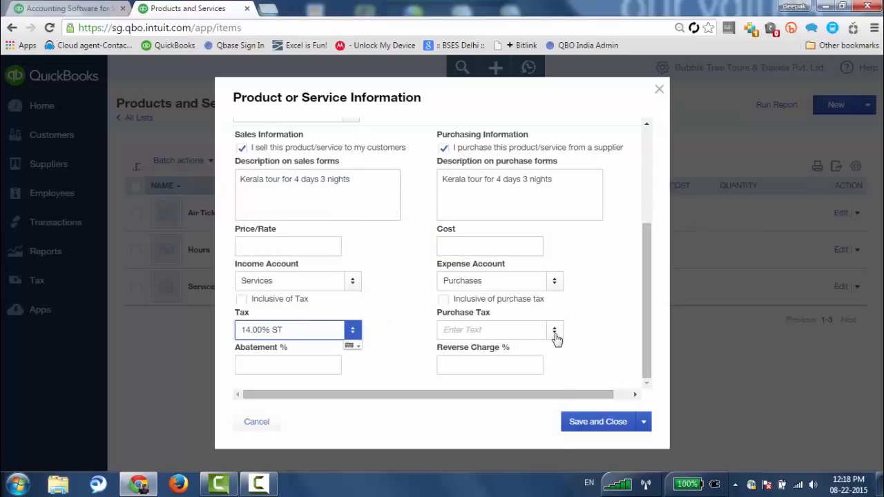
pyautogui.click(555, 333)
pyautogui.click(521, 351)
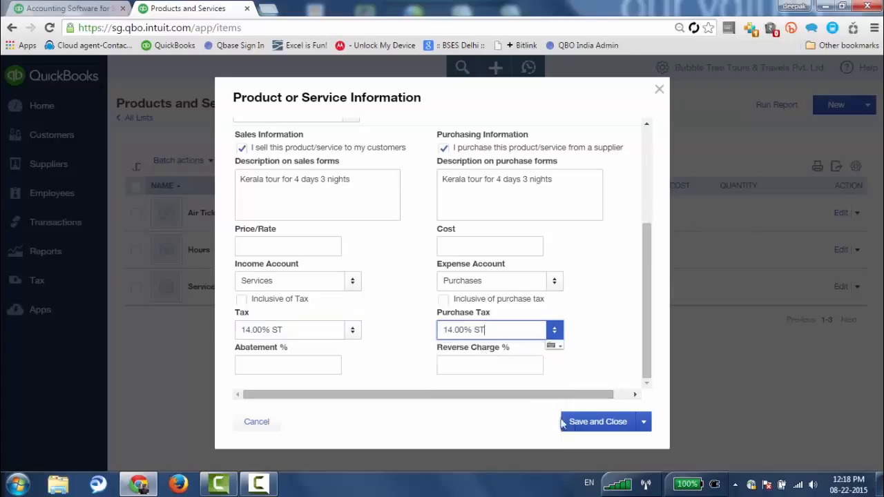
pyautogui.click(600, 425)
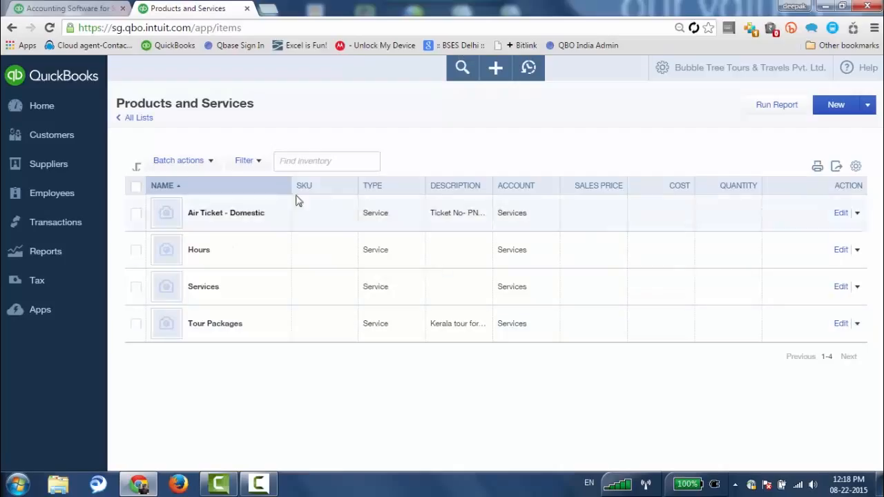
# Go back to the Home dashboard and open the + Create menu.
pyautogui.click(61, 114)
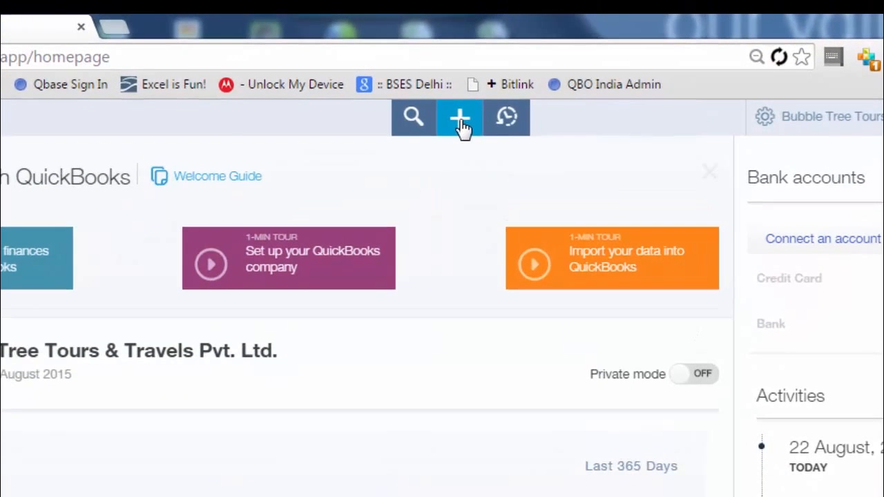
pyautogui.click(462, 125)
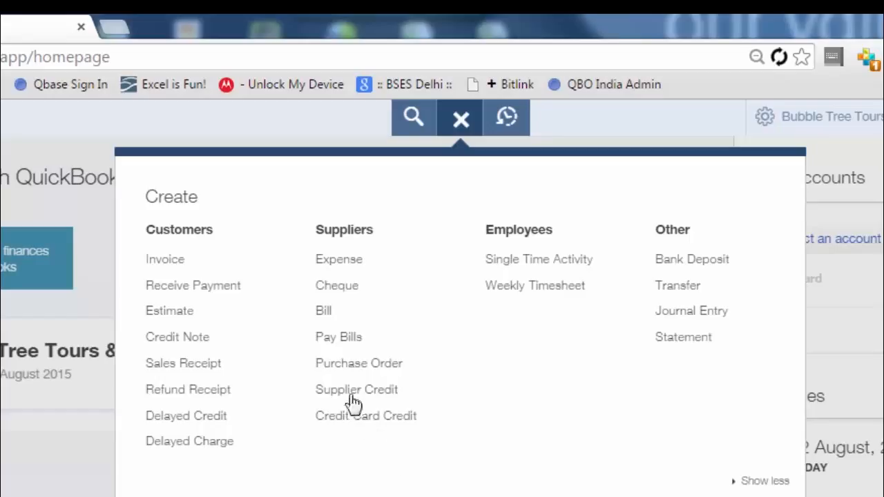
# Start a bill from supplier Via.com with bill number BILL/2346.
pyautogui.click(330, 319)
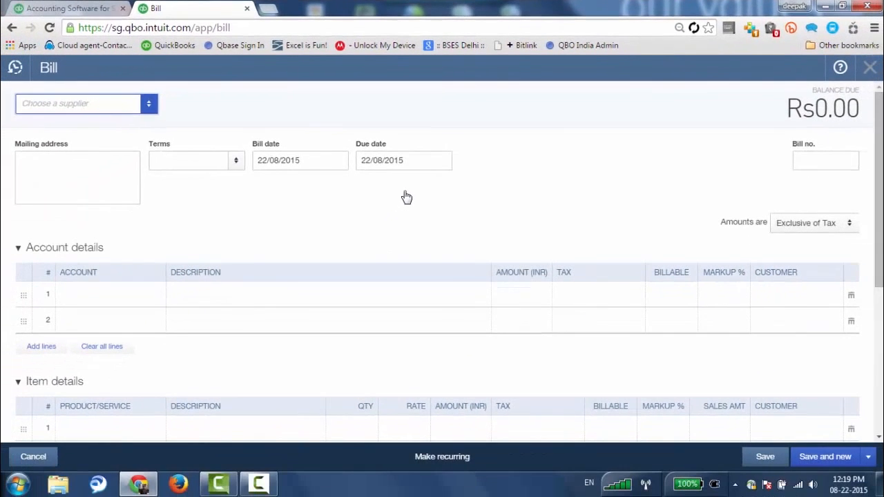
pyautogui.click(150, 105)
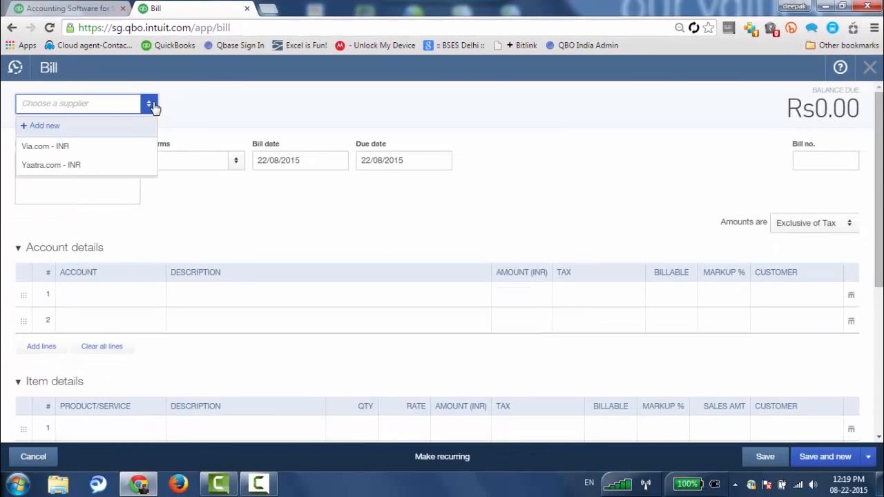
pyautogui.click(59, 153)
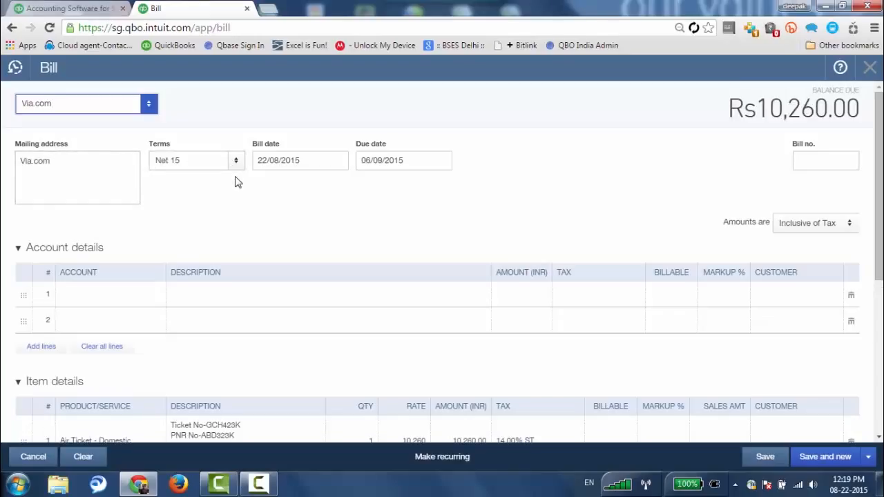
pyautogui.click(832, 164)
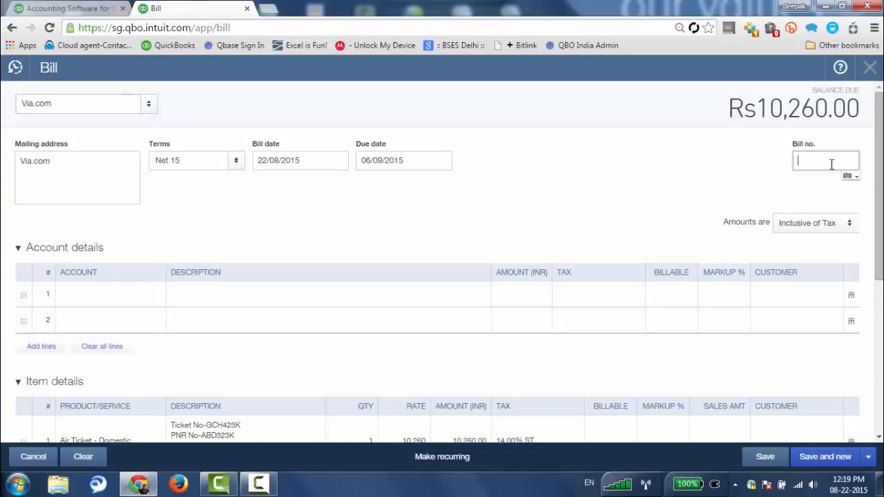
pyautogui.press('capslock')
pyautogui.write('BILL')
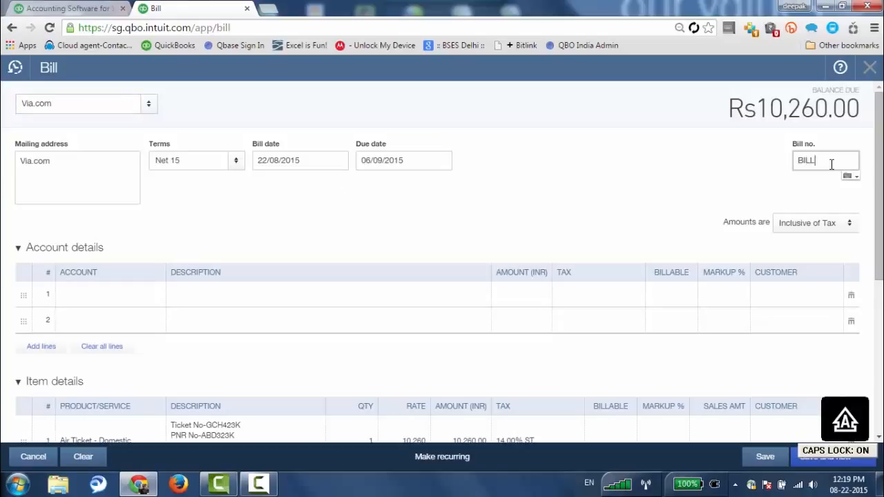
pyautogui.write('/2346')
# Finish the bill number entry and collapse the empty Account details section.
pyautogui.press('capslock')
pyautogui.press('Tab')
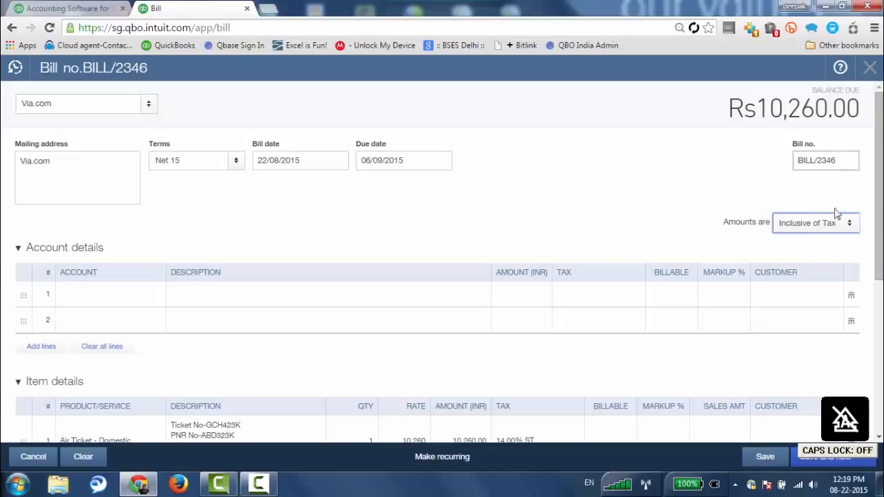
pyautogui.click(88, 248)
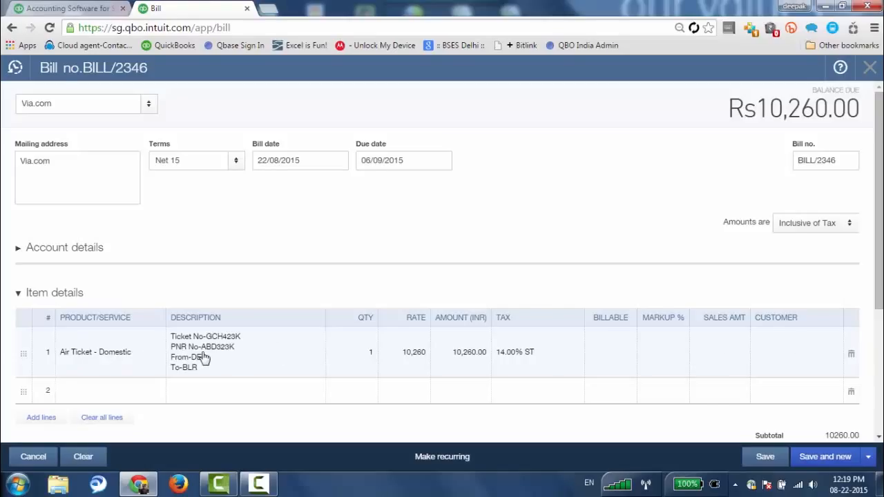
pyautogui.scroll(-1, 237, 288)
# Change the air ticket line to ticket gvr432, PNR 2737263, quantity 2 (20,520.00).
pyautogui.click(249, 275)
pyautogui.click(250, 275)
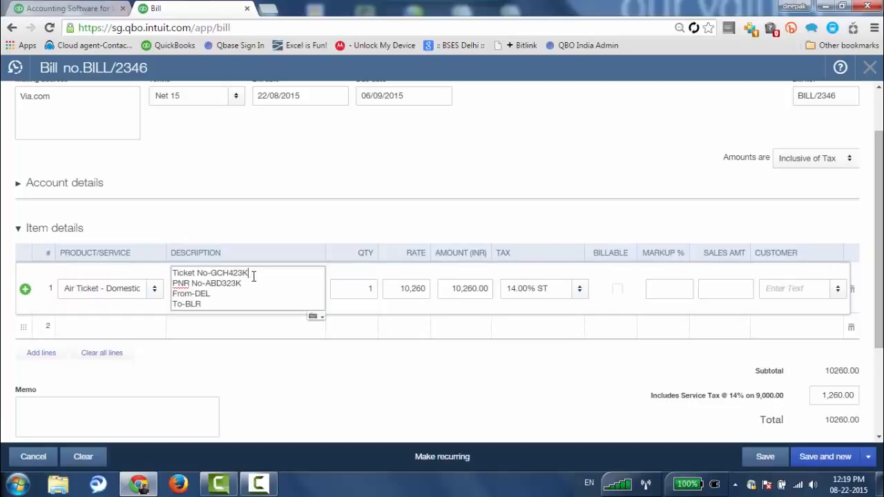
pyautogui.press('BackSpace')
pyautogui.press('BackSpace')
pyautogui.press('BackSpace')
pyautogui.press('BackSpace')
pyautogui.press('BackSpace')
pyautogui.press('BackSpace')
pyautogui.press('BackSpace')
pyautogui.press('BackSpace')
pyautogui.press('BackSpace')
pyautogui.press('BackSpace')
pyautogui.press('BackSpace')
pyautogui.press('BackSpace')
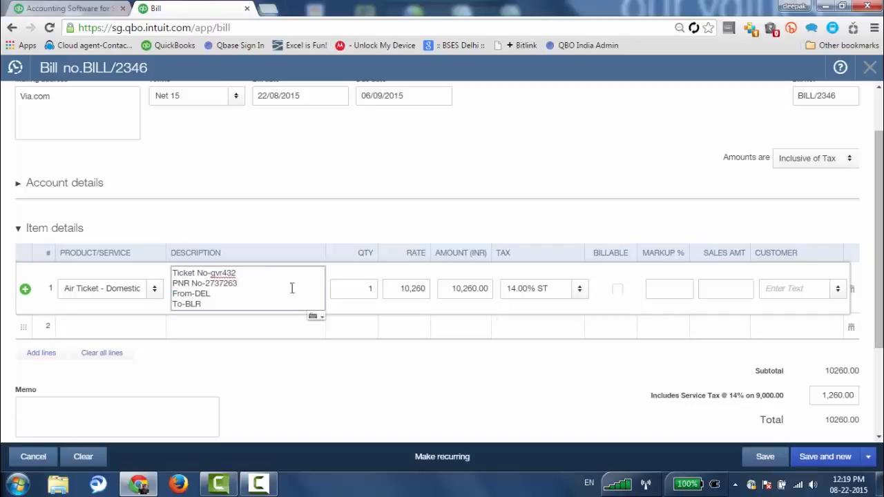
pyautogui.click(369, 287)
pyautogui.write('2')
pyautogui.click(404, 288)
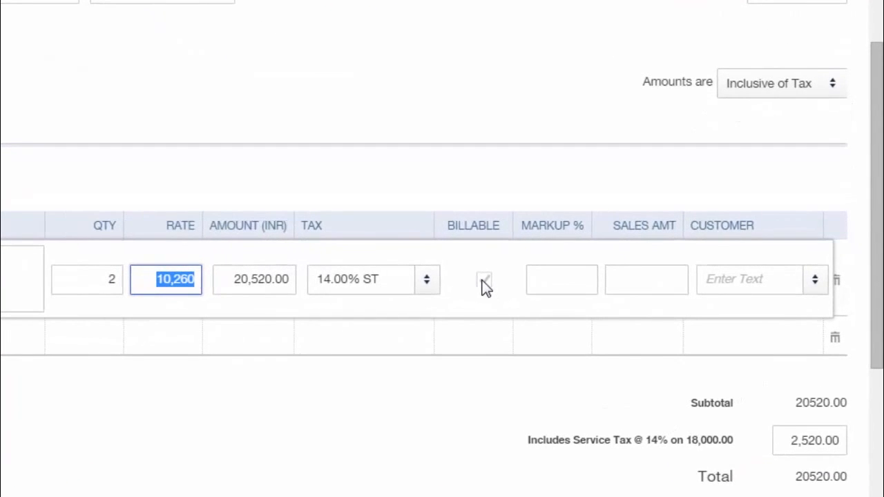
# Make the air ticket line billable to the customer at 15% markup, sales amount 20,700.00.
pyautogui.click(483, 280)
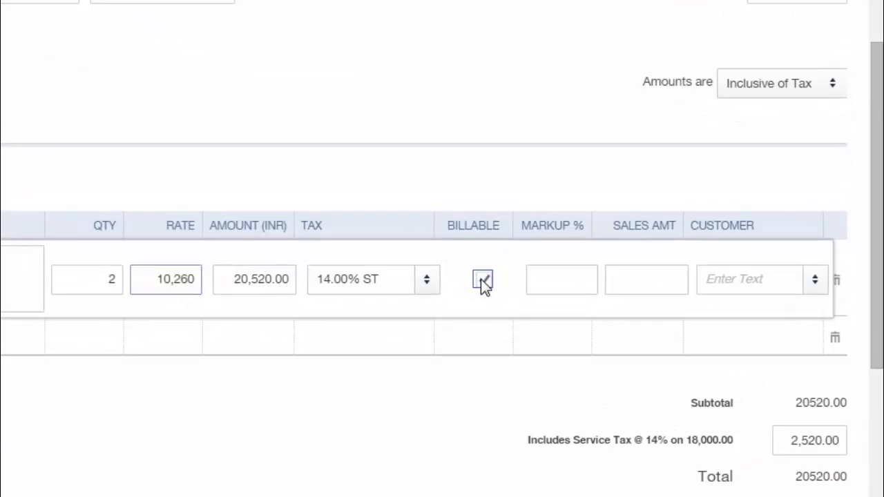
pyautogui.click(588, 279)
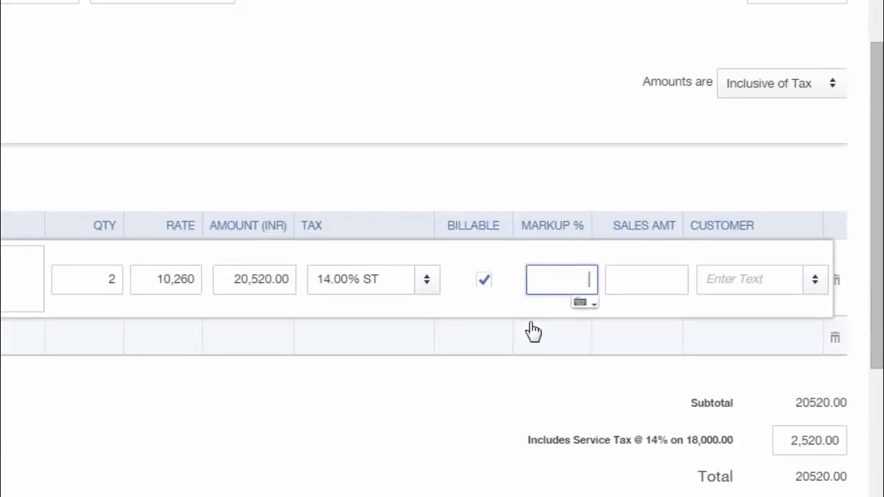
pyautogui.write('15')
pyautogui.click(615, 283)
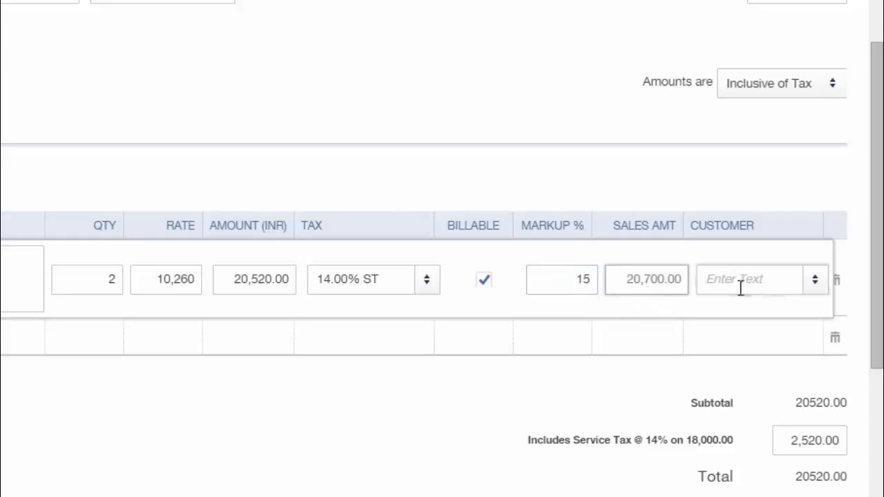
pyautogui.click(815, 287)
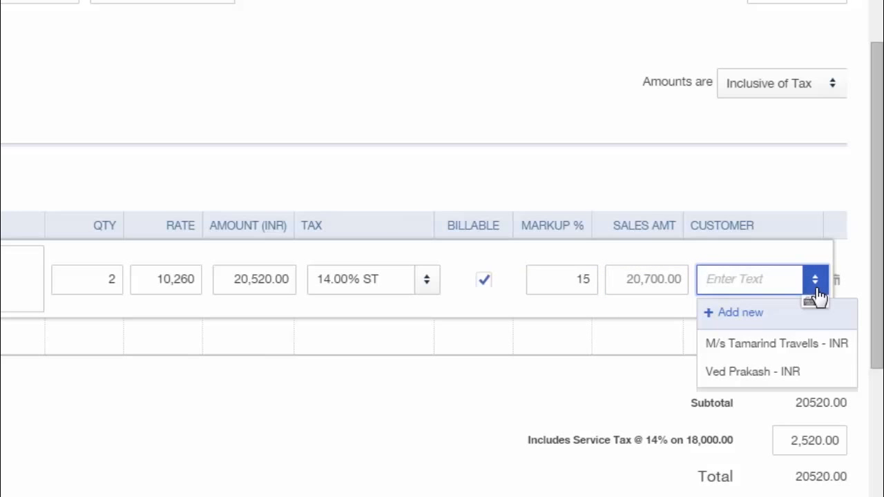
pyautogui.click(737, 377)
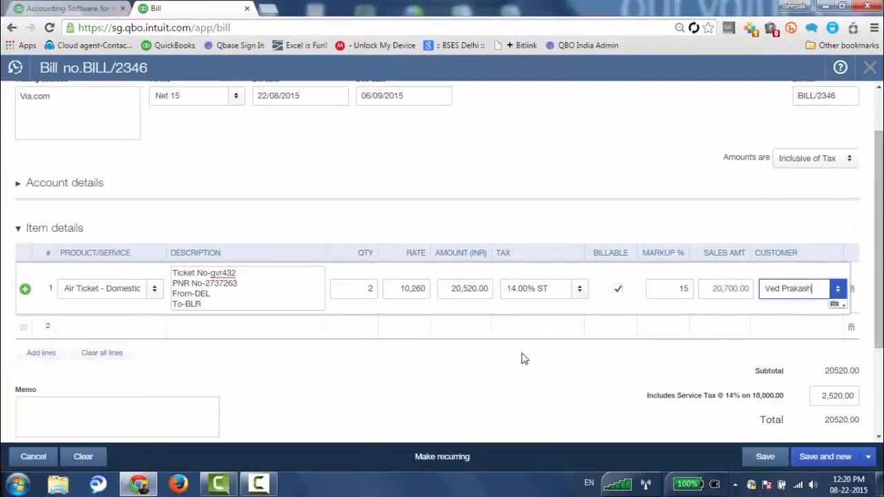
pyautogui.click(156, 332)
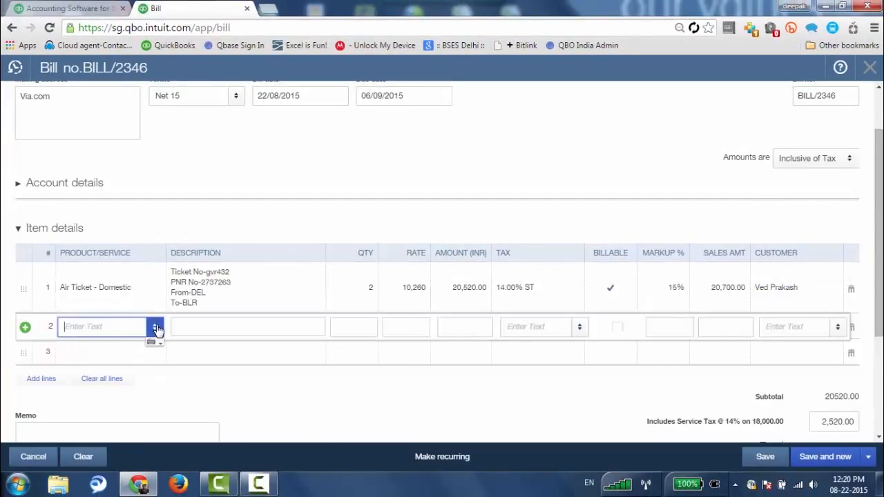
# Add a second line for Tour Packages, quantity 2 at rate 35,000.
pyautogui.write('Tour Packages')
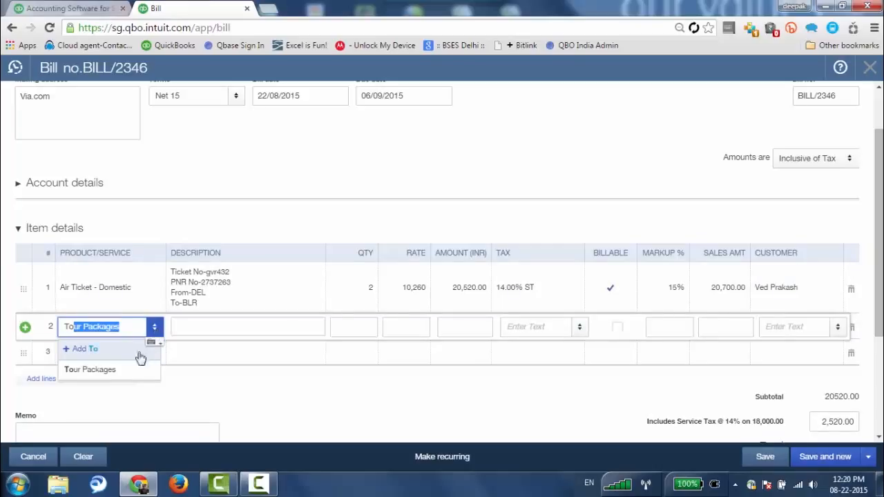
pyautogui.click(107, 373)
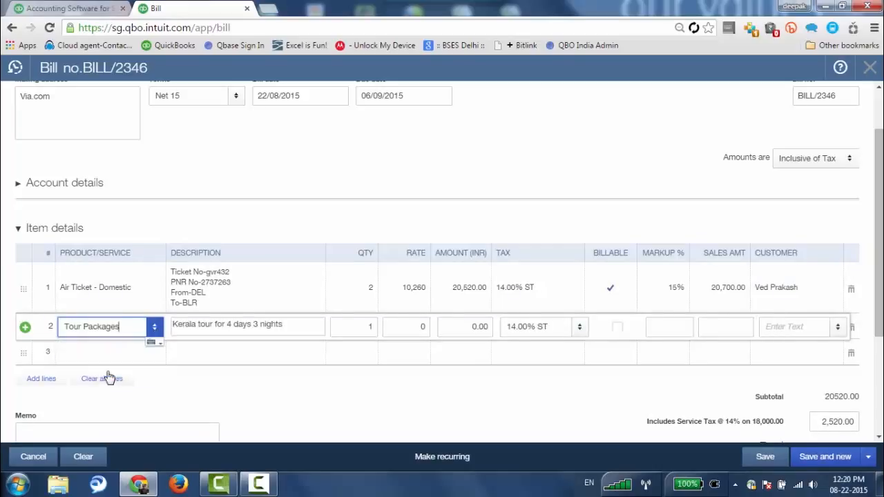
pyautogui.click(374, 327)
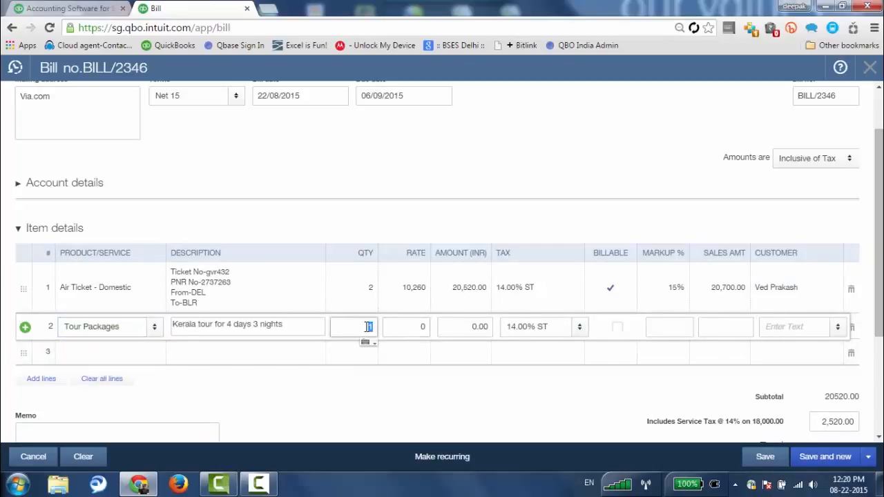
pyautogui.write('2')
pyautogui.click(411, 328)
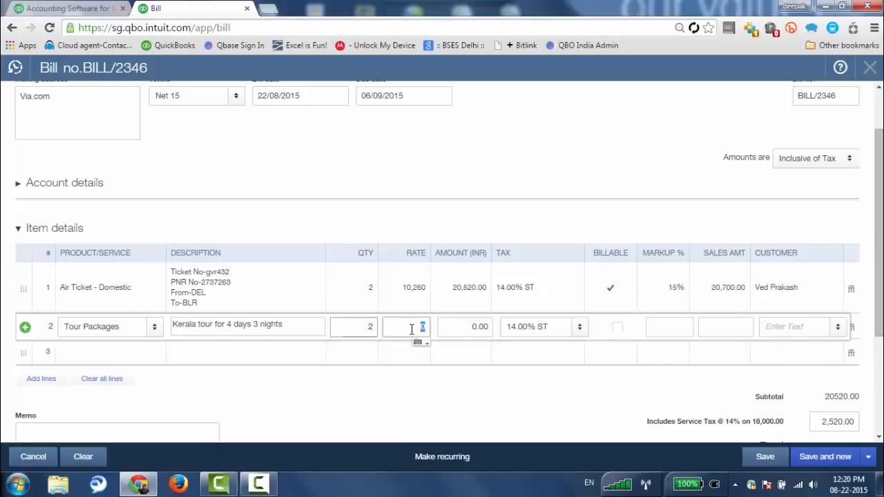
pyautogui.write('35,000')
pyautogui.press('Tab')
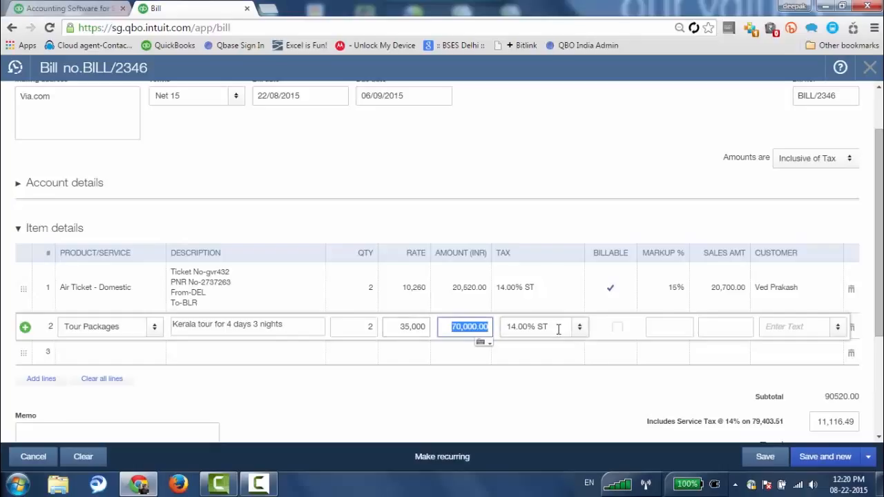
# Make the Tour Packages line billable to the same customer with a 20% markup.
pyautogui.click(622, 332)
pyautogui.click(667, 326)
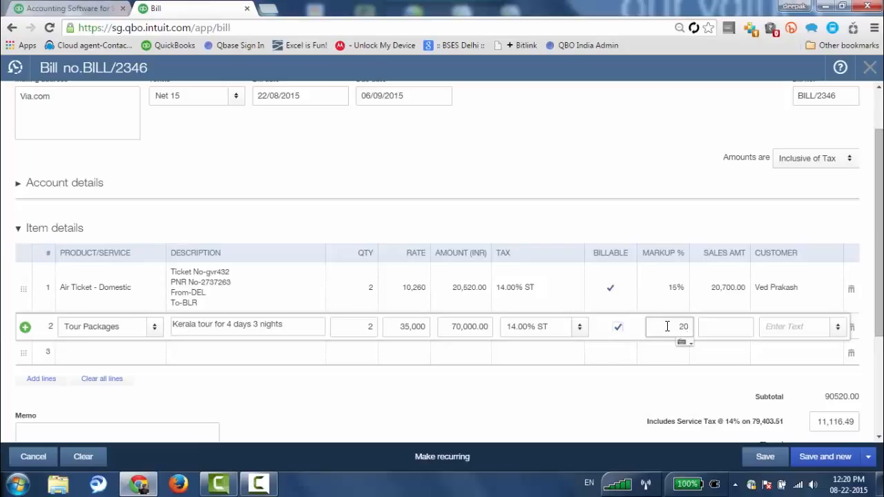
pyautogui.write('20')
pyautogui.click(714, 335)
pyautogui.click(832, 327)
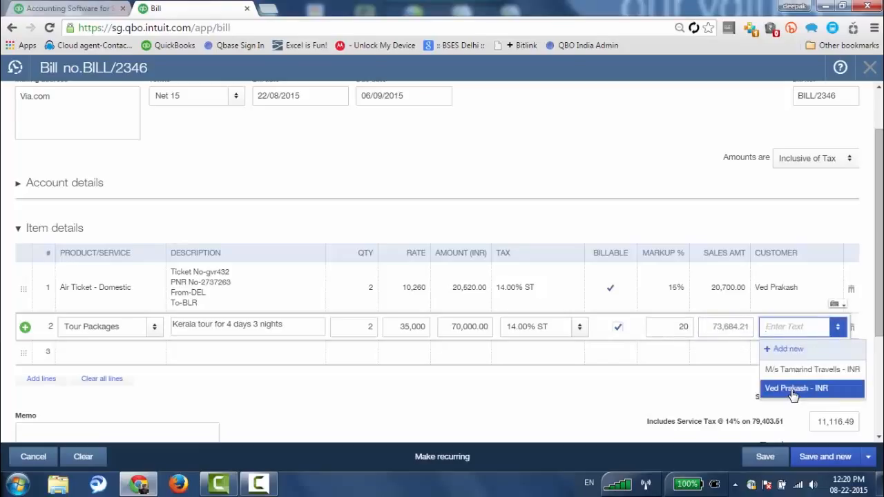
pyautogui.click(794, 389)
pyautogui.scroll(-3, 515, 382)
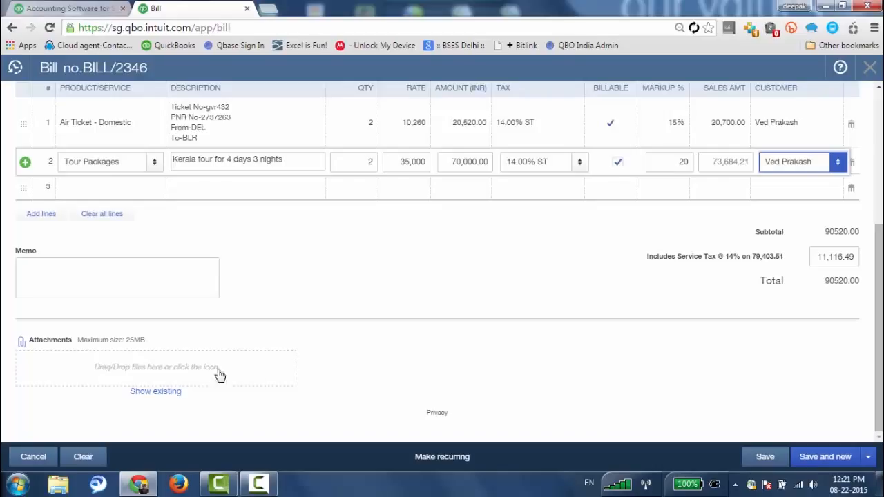
# Save bill BILL/2346 at Rs90,520.00, close it, and go to the Customers list.
pyautogui.click(775, 461)
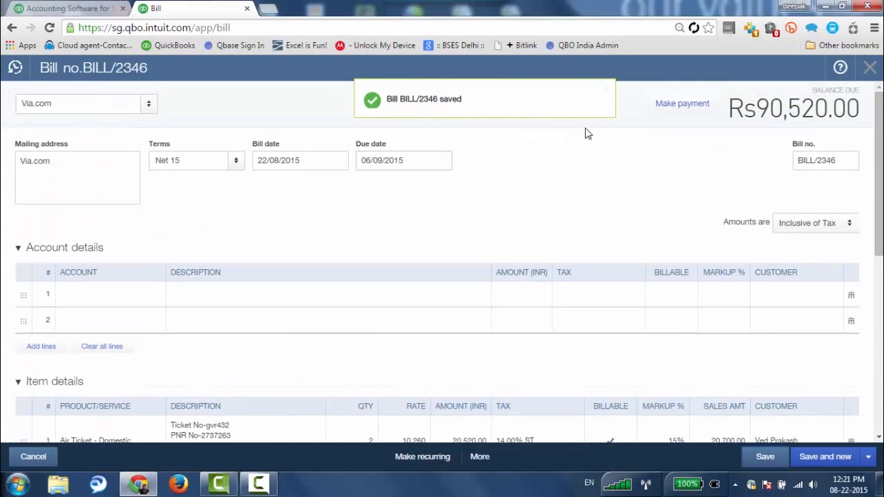
pyautogui.click(870, 68)
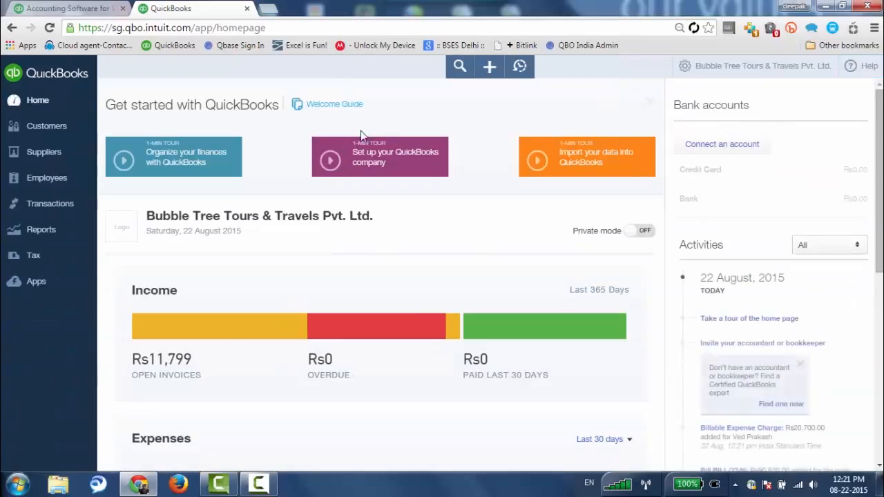
pyautogui.click(42, 128)
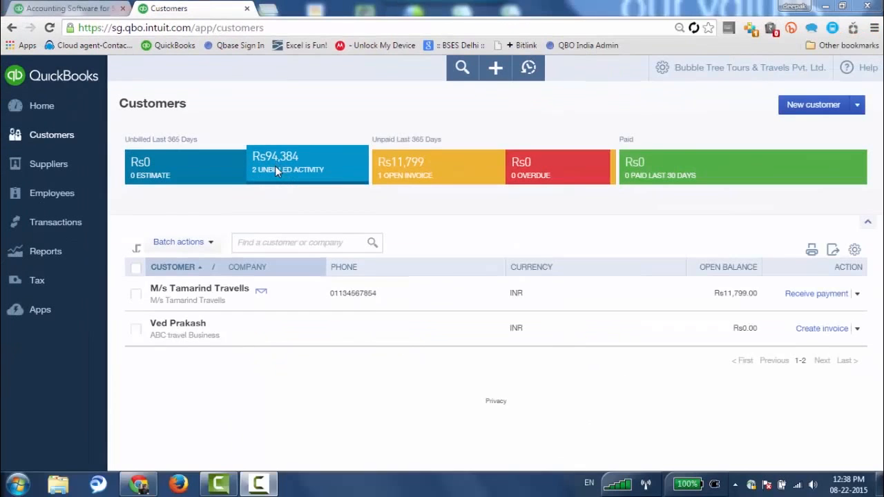
# Filter to unbilled activity and invoice the customer's ticket, tour and markup charges (subtotal 94,384.21).
pyautogui.click(366, 290)
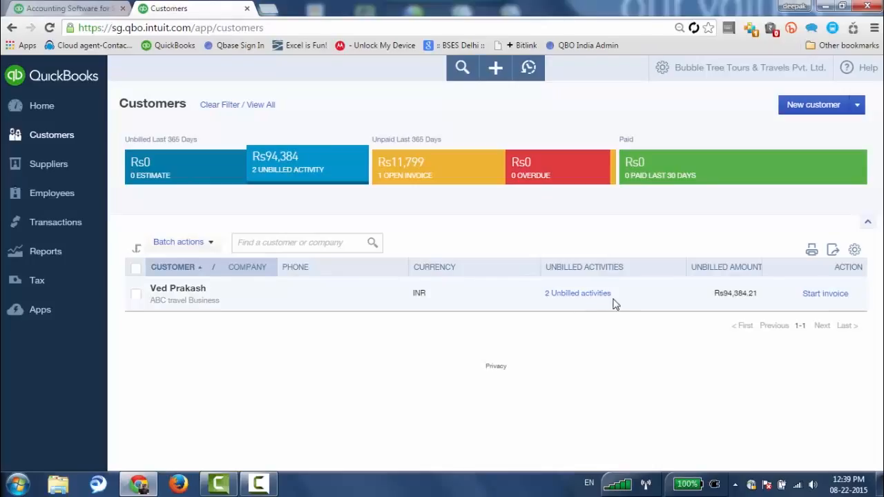
pyautogui.click(826, 294)
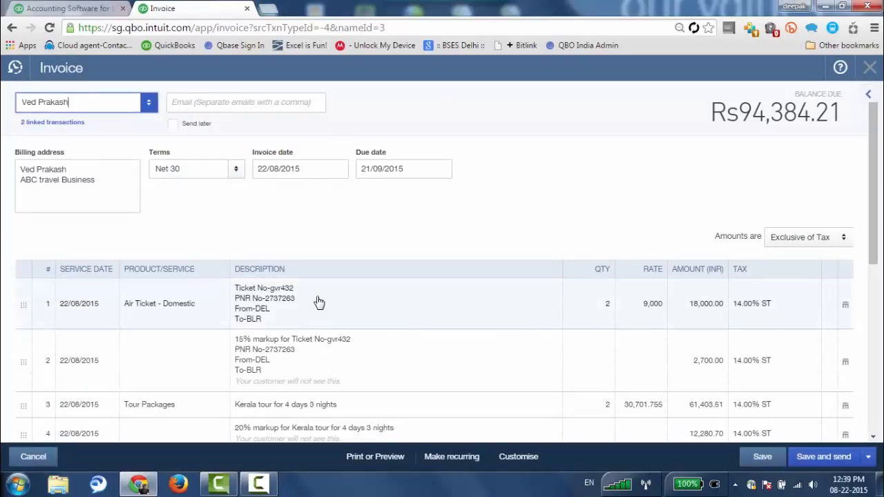
pyautogui.scroll(-1, 319, 302)
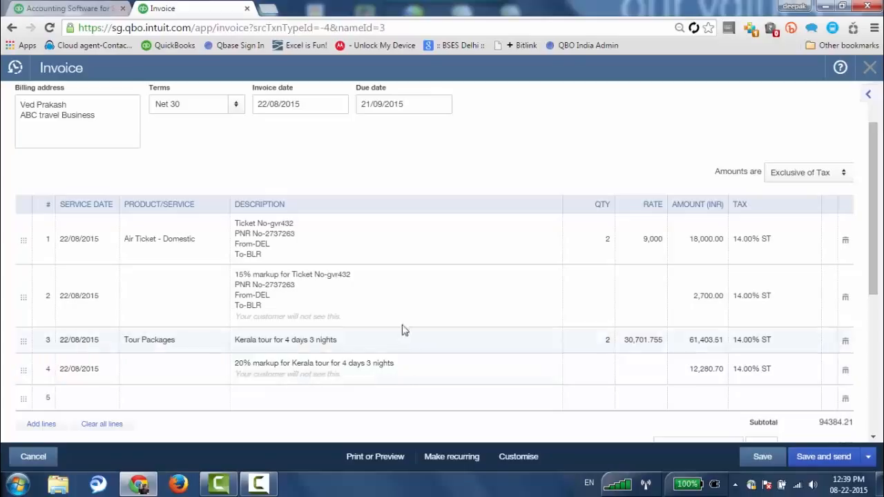
# Raise the ticket markup line's amount to 3,000.00.
pyautogui.click(704, 303)
pyautogui.write('3000')
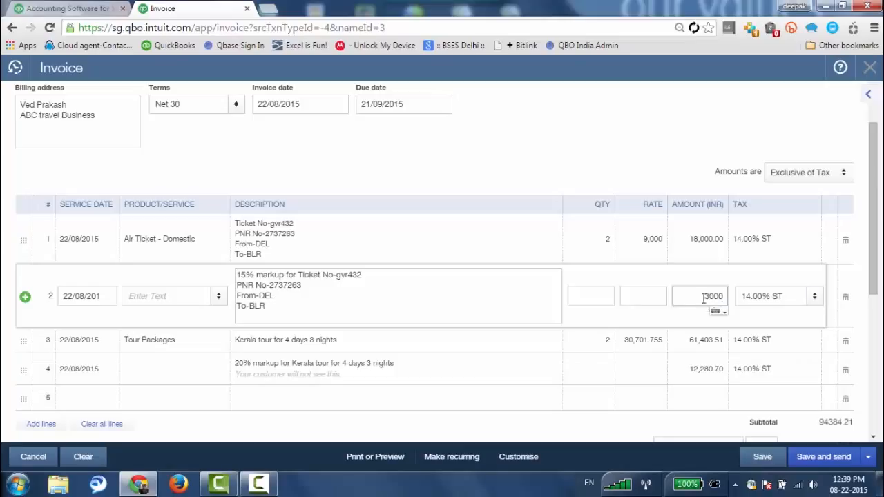
pyautogui.click(546, 301)
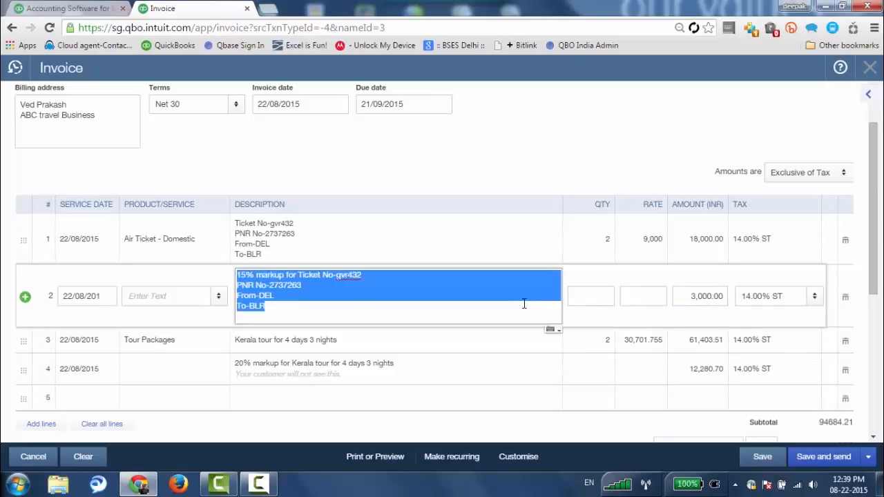
# Date the ticket and tour lines 26/08/2015 and save the invoice as 1003.
pyautogui.click(89, 243)
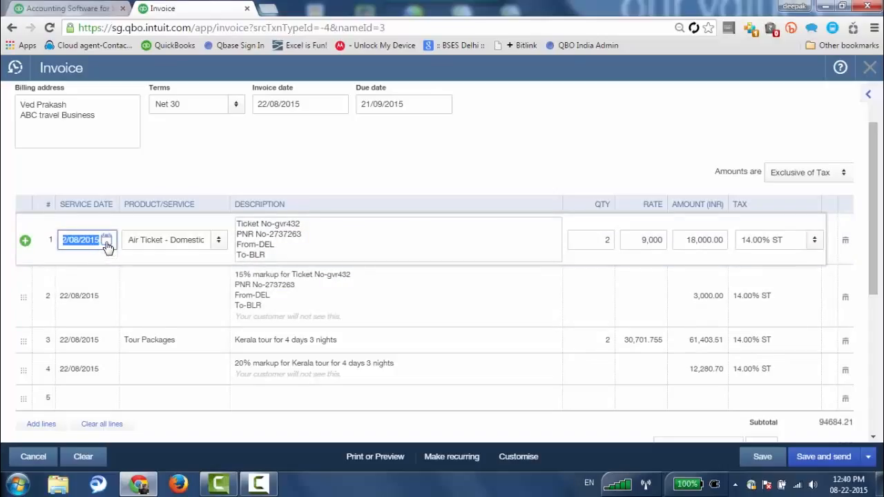
pyautogui.click(107, 241)
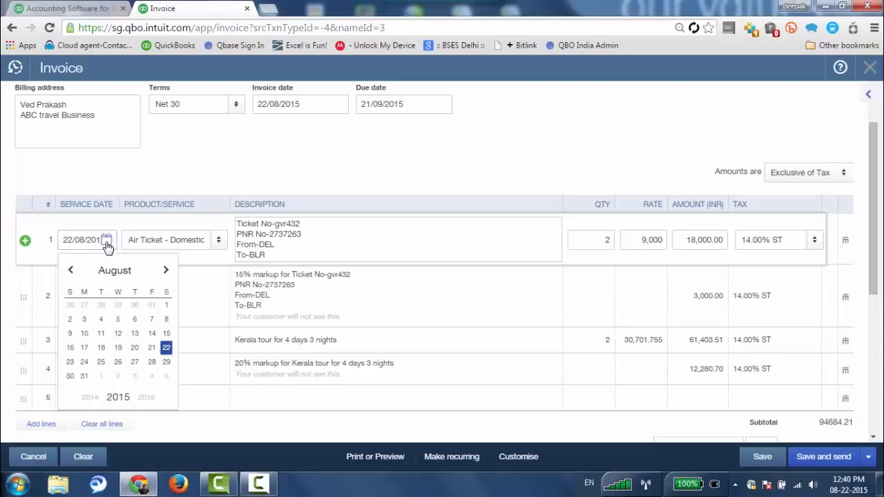
pyautogui.click(117, 362)
pyautogui.click(108, 341)
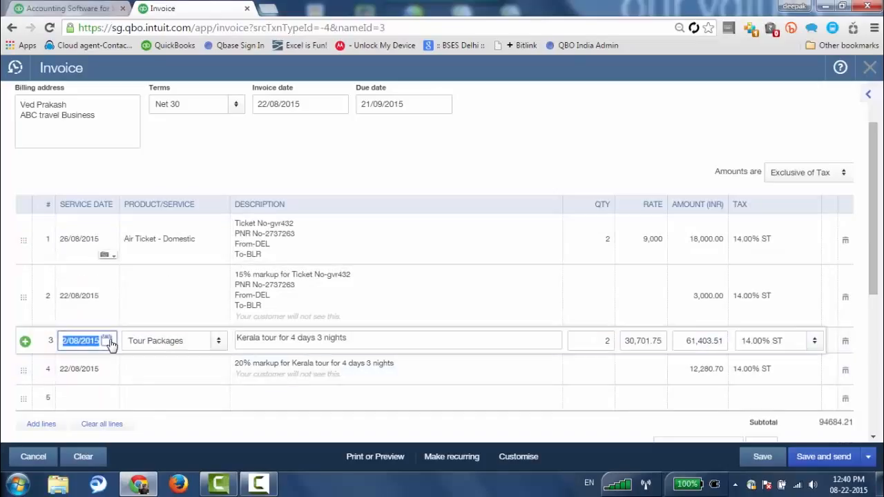
pyautogui.click(109, 341)
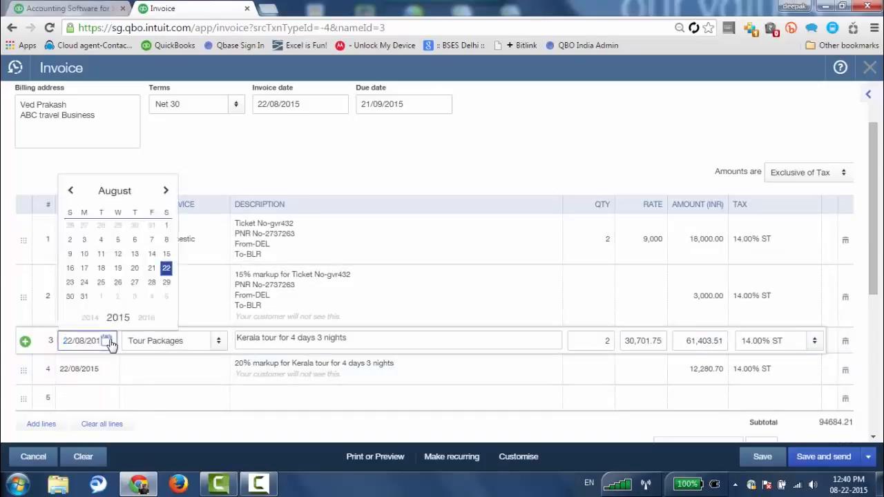
pyautogui.click(119, 286)
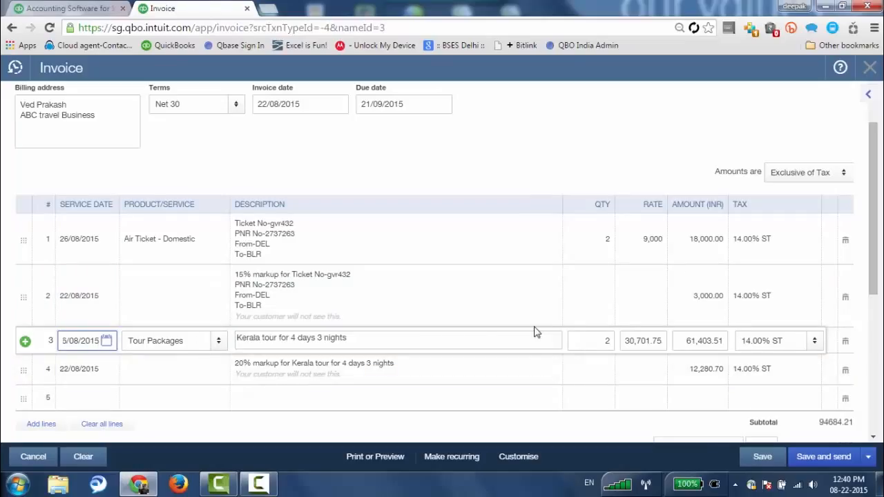
pyautogui.click(762, 459)
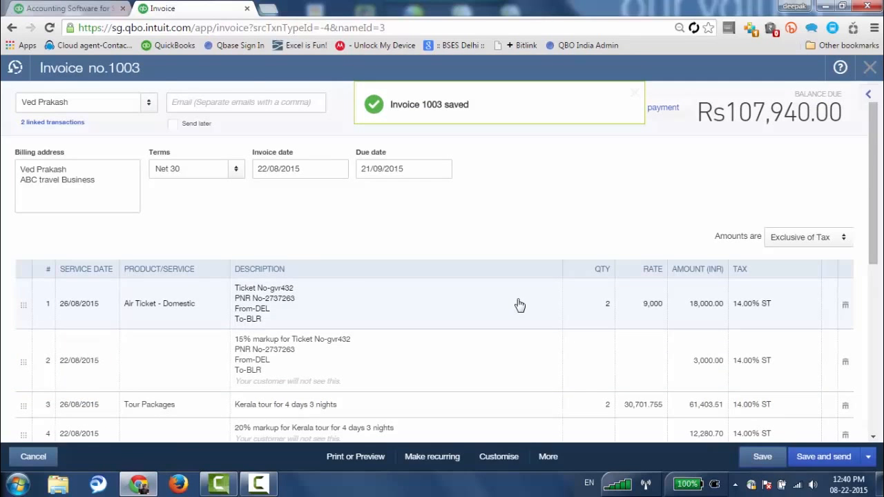
# Check invoice 1003's totals and discount choices, then bring up the Print or Preview options.
pyautogui.scroll(-5, 519, 305)
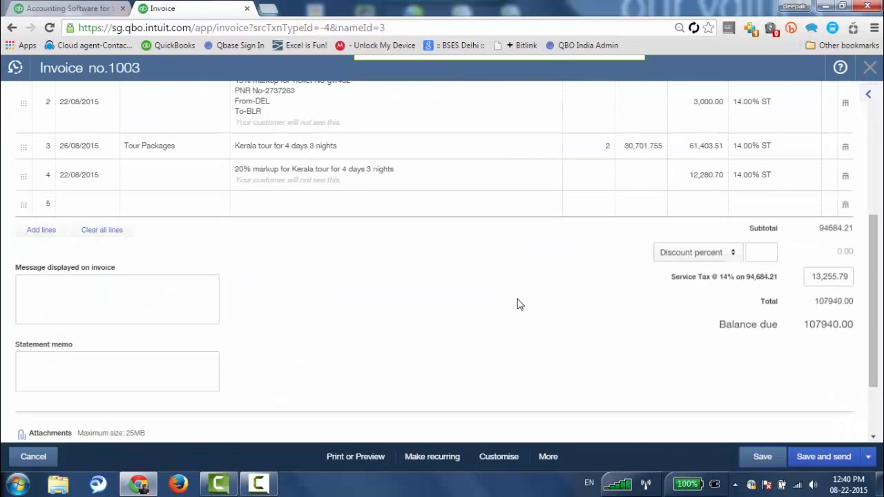
pyautogui.click(730, 260)
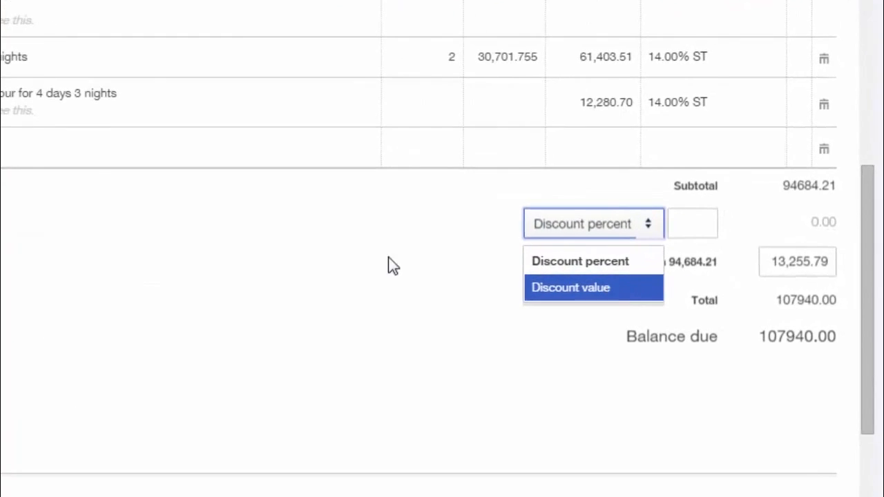
pyautogui.click(540, 273)
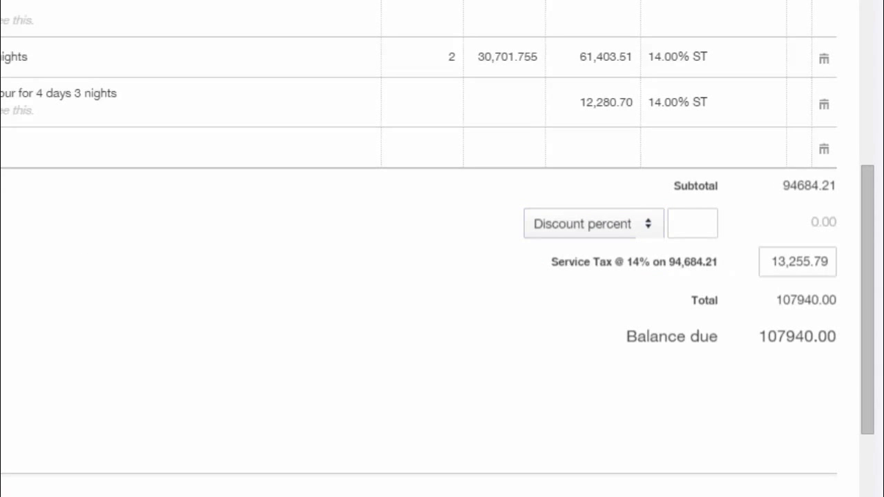
pyautogui.click(109, 294)
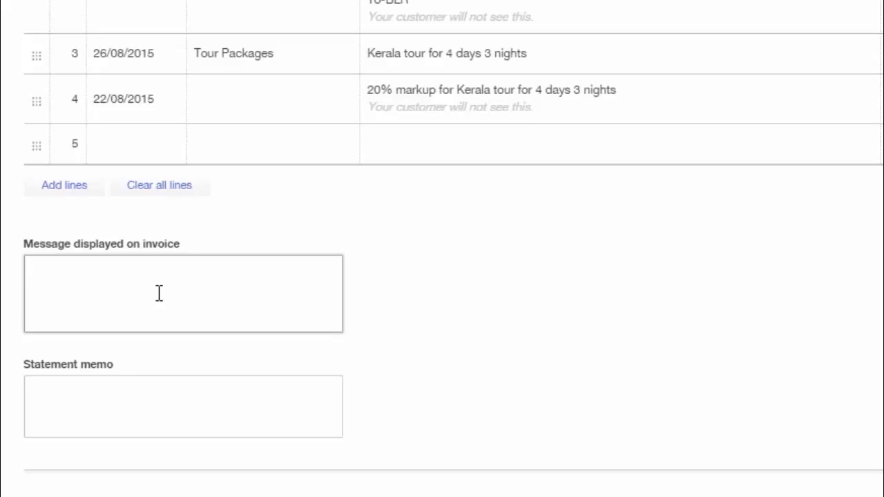
pyautogui.scroll(-2, 159, 294)
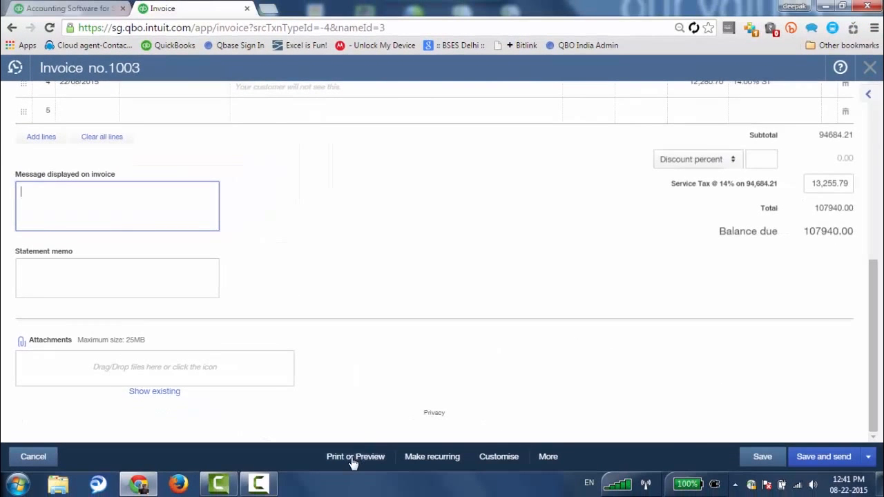
pyautogui.click(410, 478)
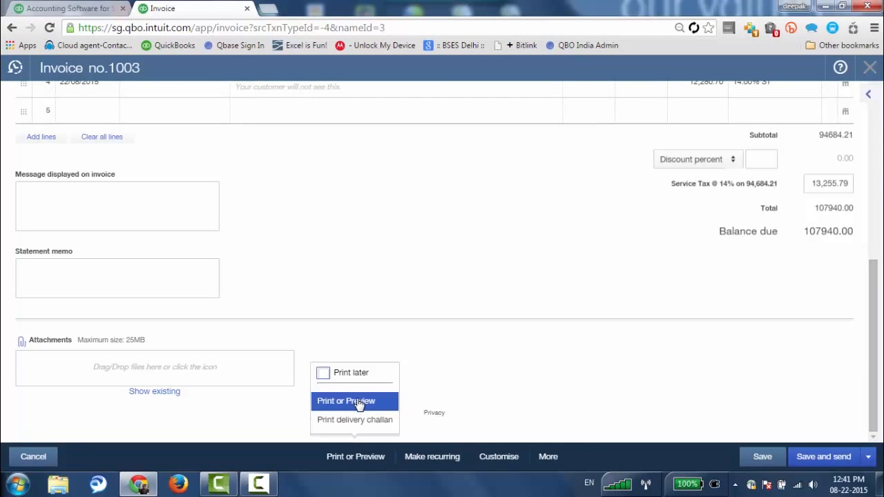
# Preview invoice 1003 for printing through its tax summary, then close and resave it.
pyautogui.click(359, 403)
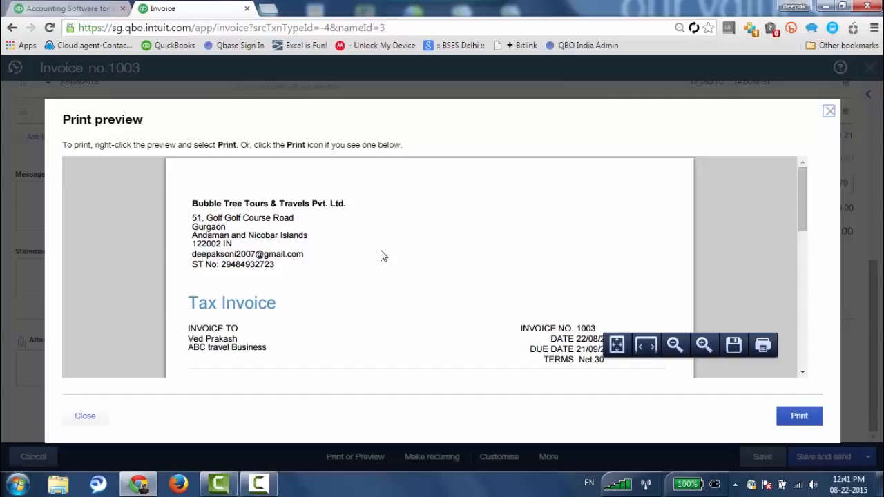
pyautogui.scroll(-1, 381, 255)
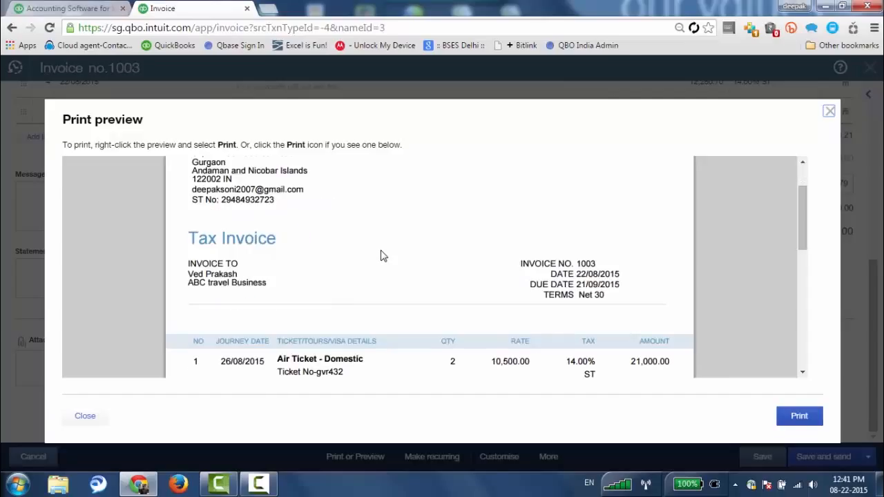
pyautogui.scroll(-1, 381, 255)
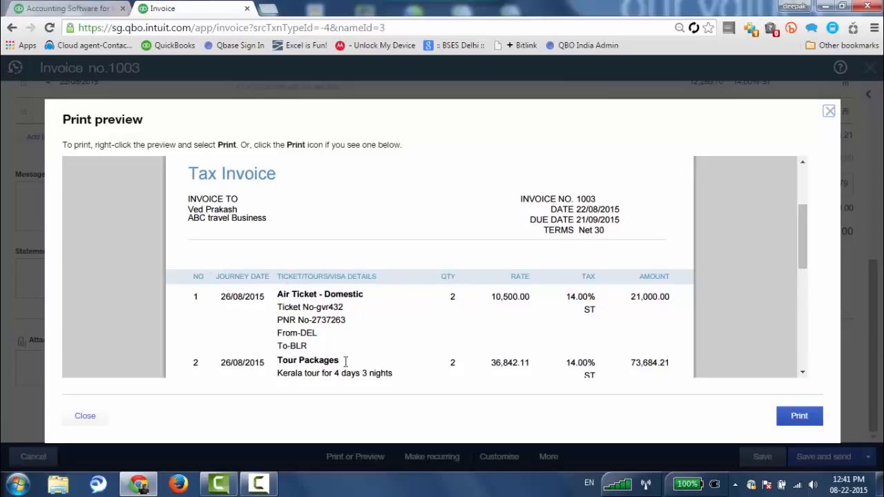
pyautogui.scroll(-2, 346, 362)
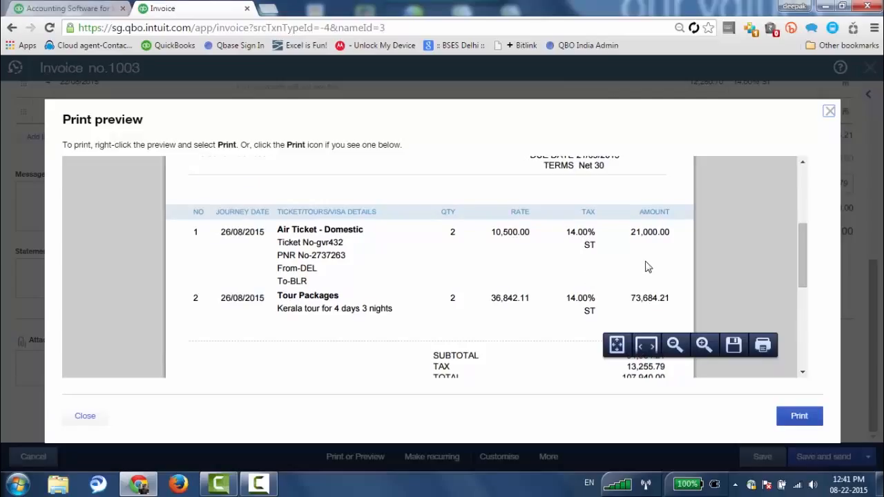
pyautogui.scroll(-4, 647, 268)
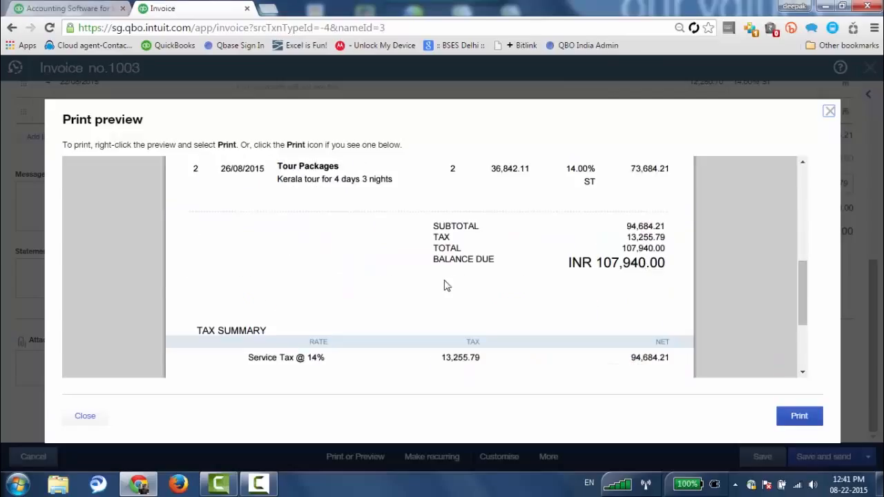
pyautogui.scroll(-2, 447, 286)
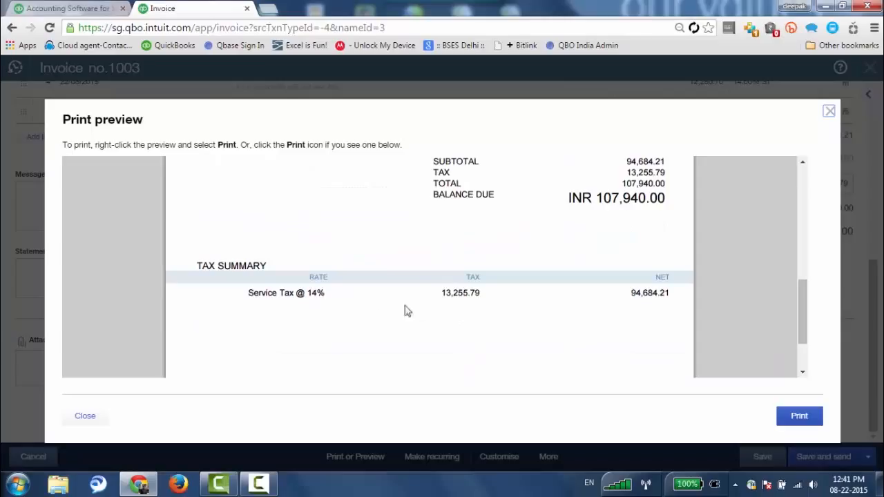
pyautogui.scroll(1, 499, 314)
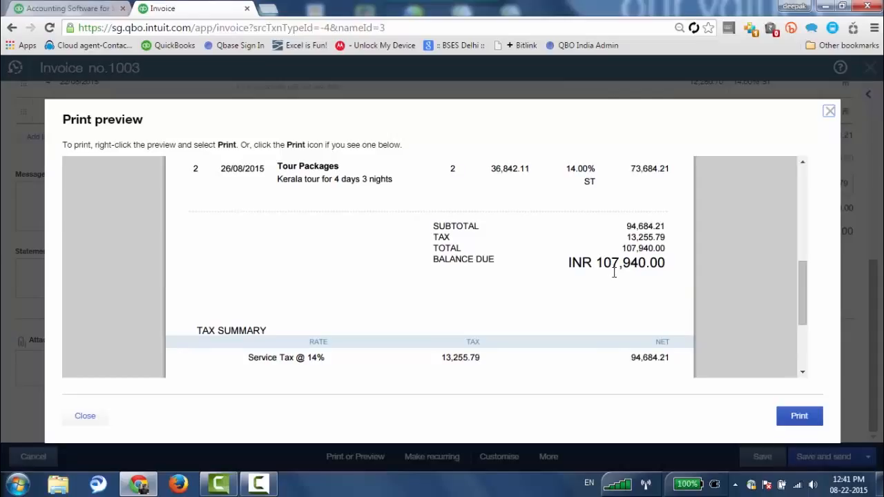
pyautogui.moveTo(684, 342)
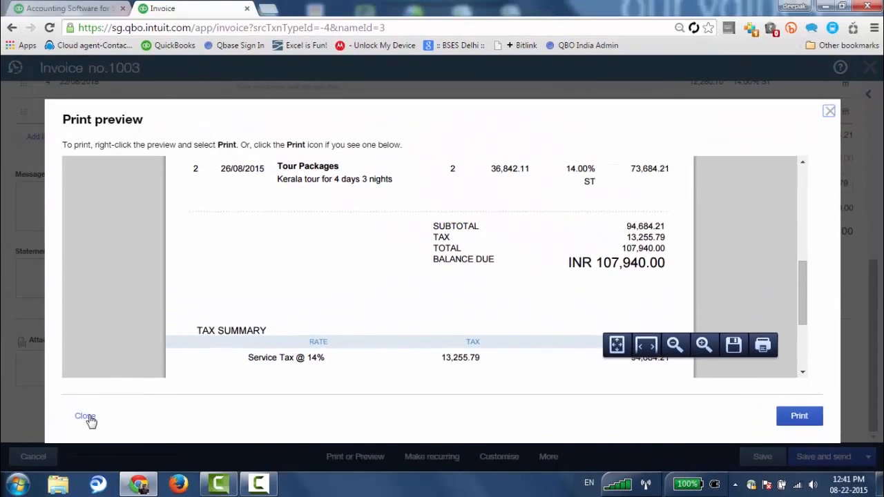
pyautogui.click(87, 417)
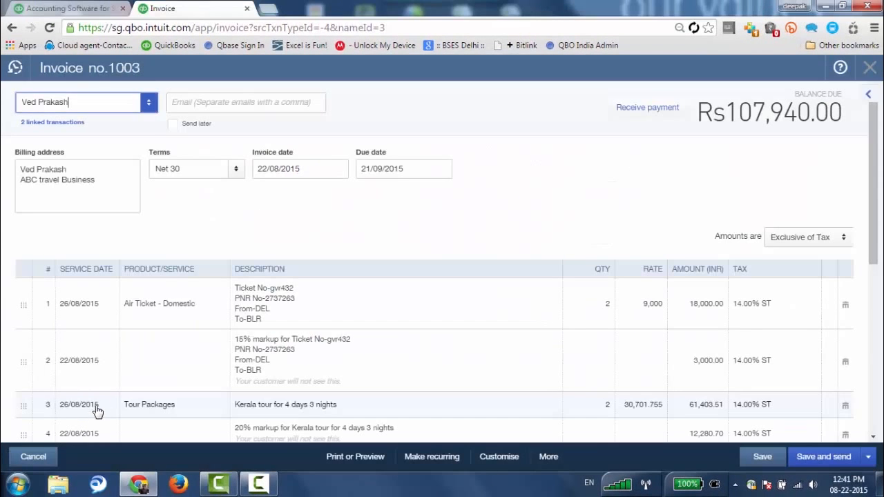
pyautogui.click(764, 457)
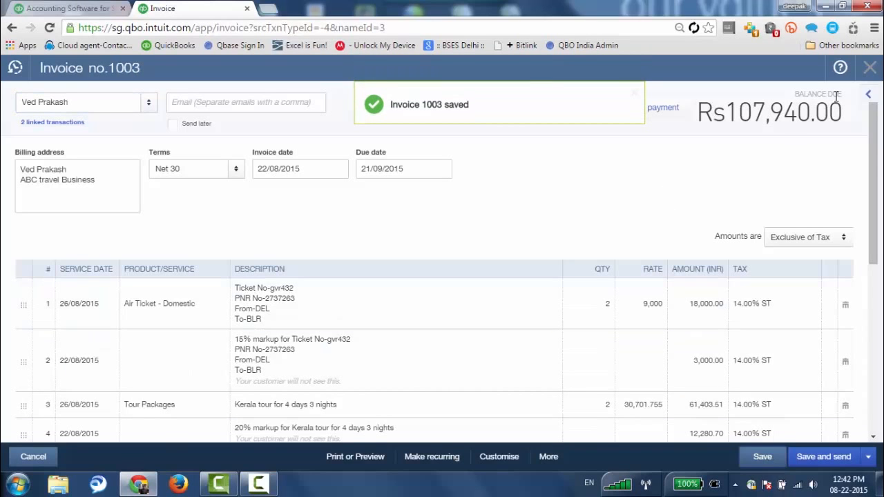
# Close invoice 1003 and filter Customers to open invoices, totalling Rs119,739.
pyautogui.click(870, 69)
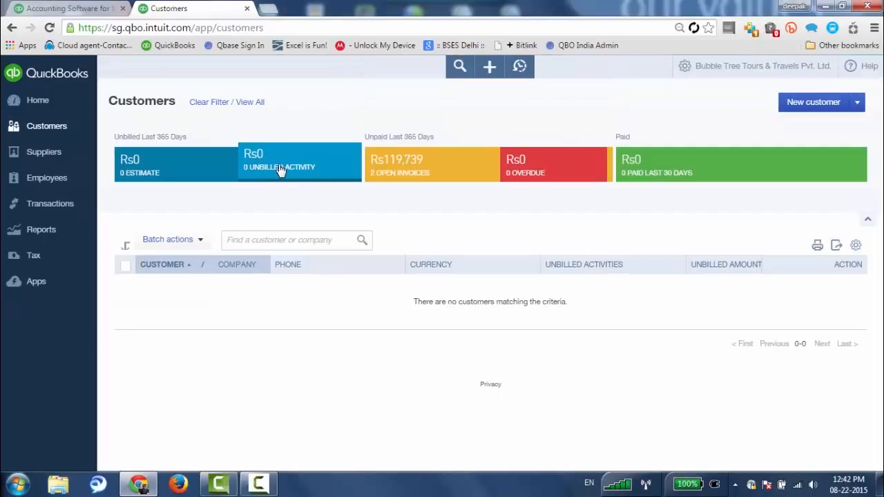
pyautogui.click(421, 170)
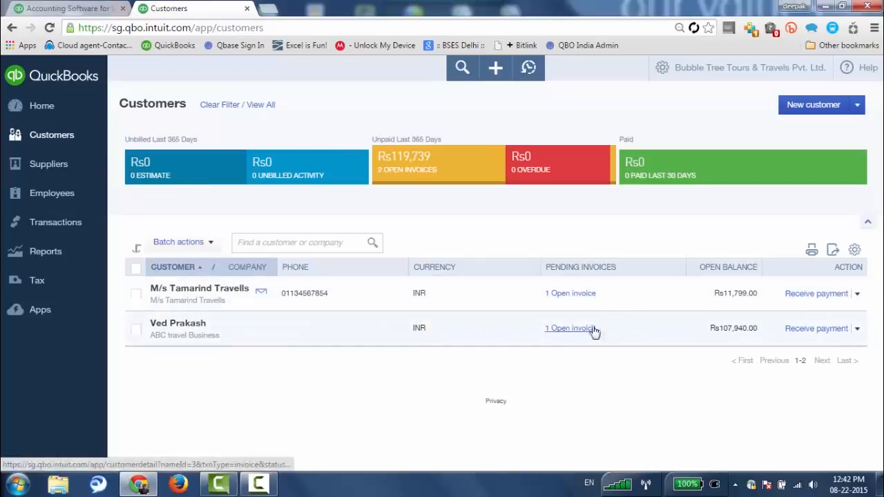
# Start a Rs107,940.00 Cheque payment on invoice 1003 and enter the cheque reference number.
pyautogui.click(823, 331)
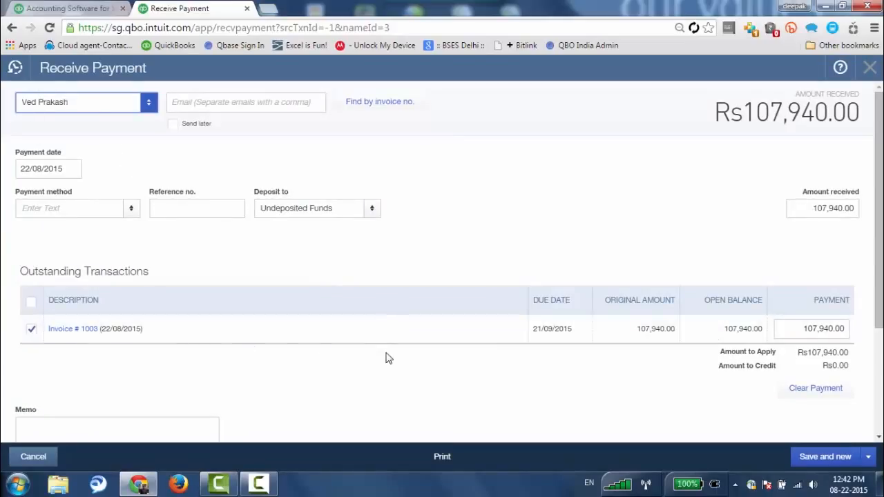
pyautogui.click(131, 207)
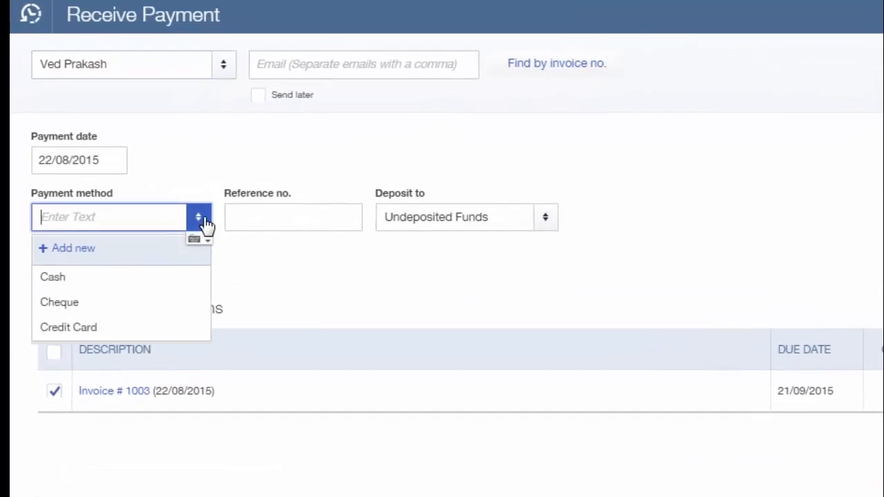
pyautogui.click(96, 318)
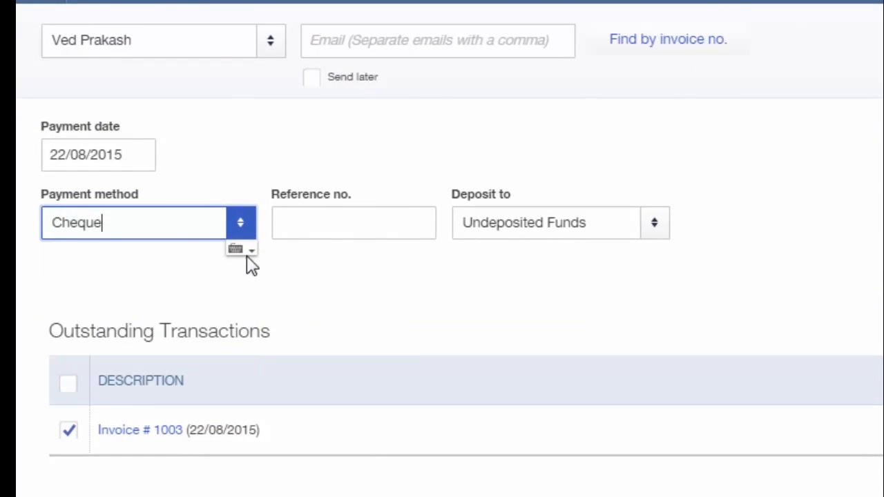
pyautogui.click(370, 229)
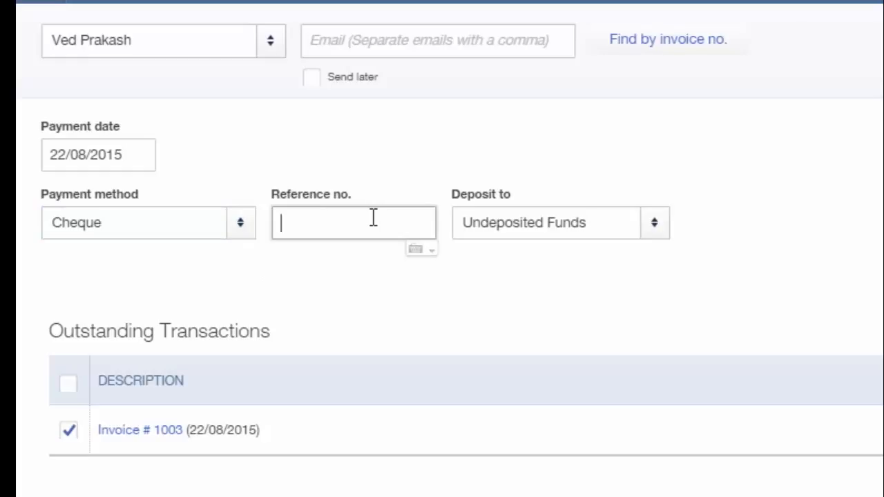
pyautogui.write('567834')
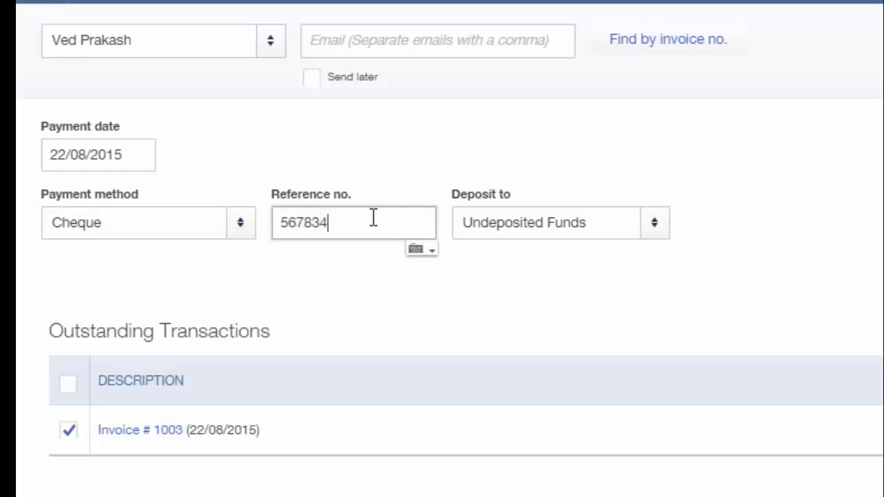
# Add a new Bank account with detail type Cash on hand as the payment's Deposit to account.
pyautogui.click(659, 233)
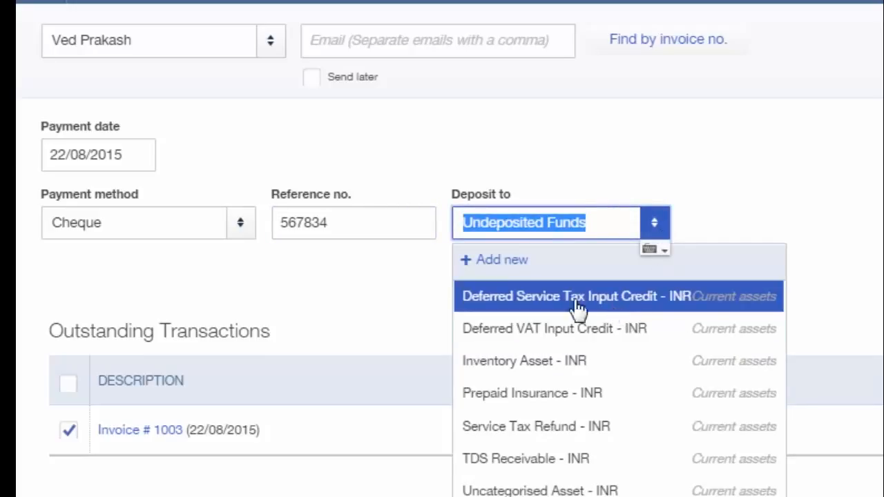
pyautogui.click(513, 268)
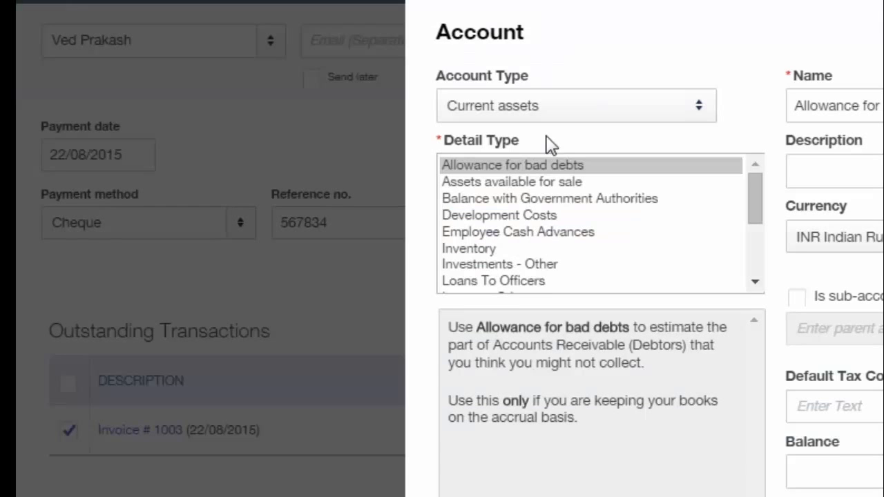
pyautogui.click(438, 99)
pyautogui.click(227, 136)
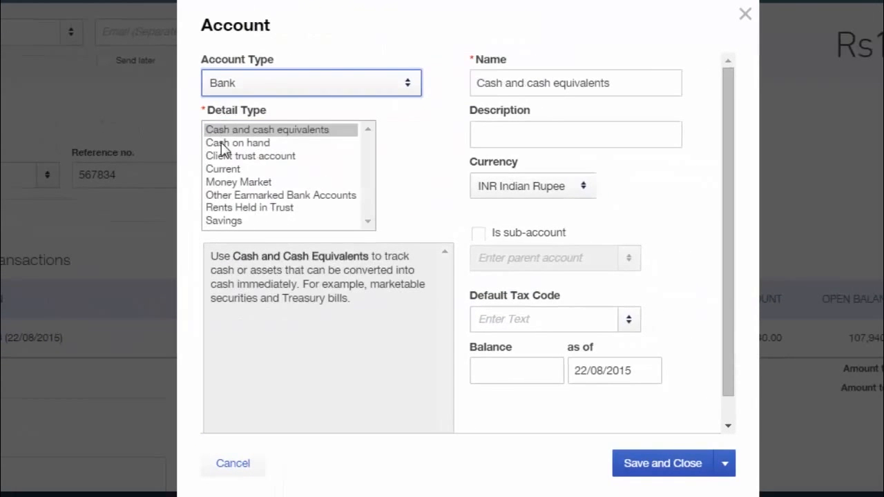
pyautogui.click(228, 143)
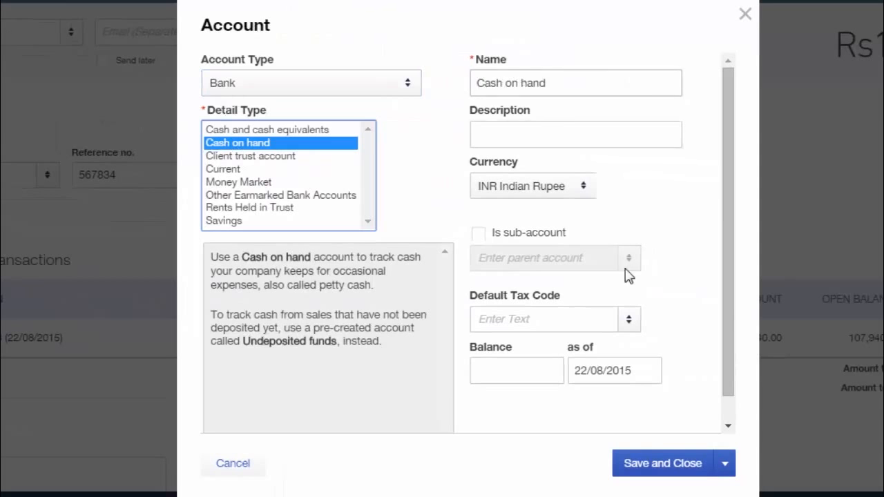
pyautogui.click(668, 468)
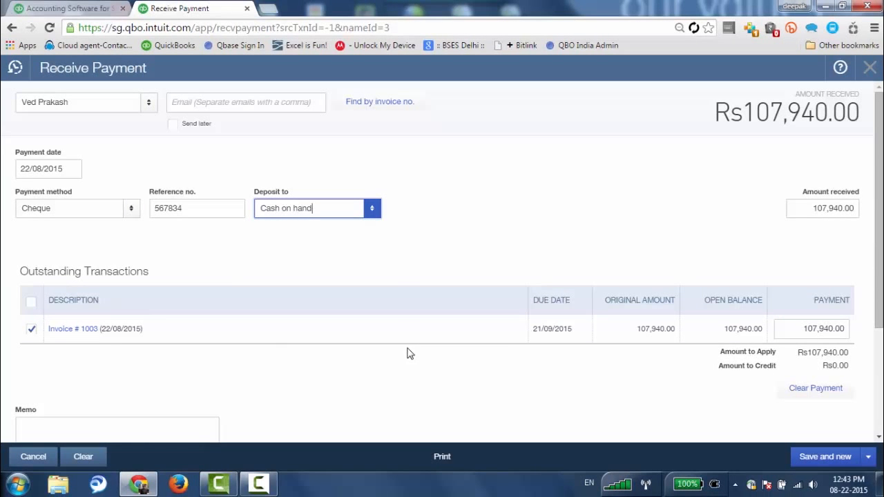
pyautogui.click(801, 330)
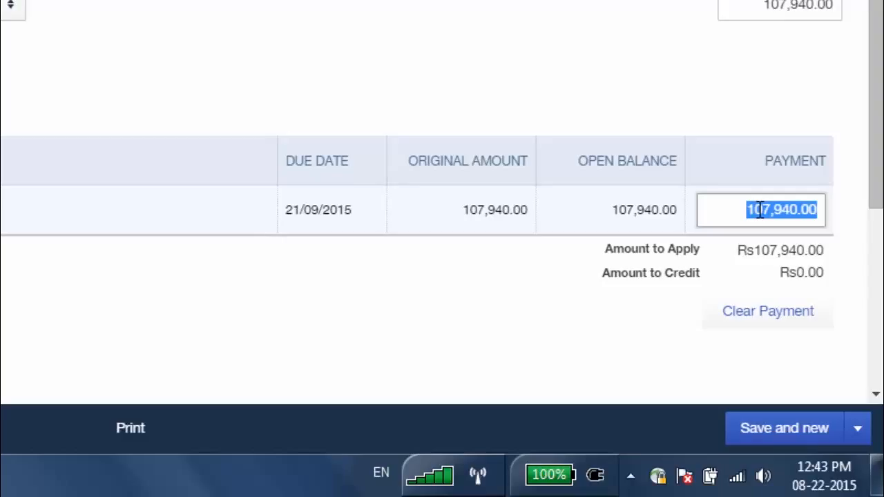
# Correct the amount received on invoice 1003 to a partial 50,000.00 and save the payment.
pyautogui.write('5000')
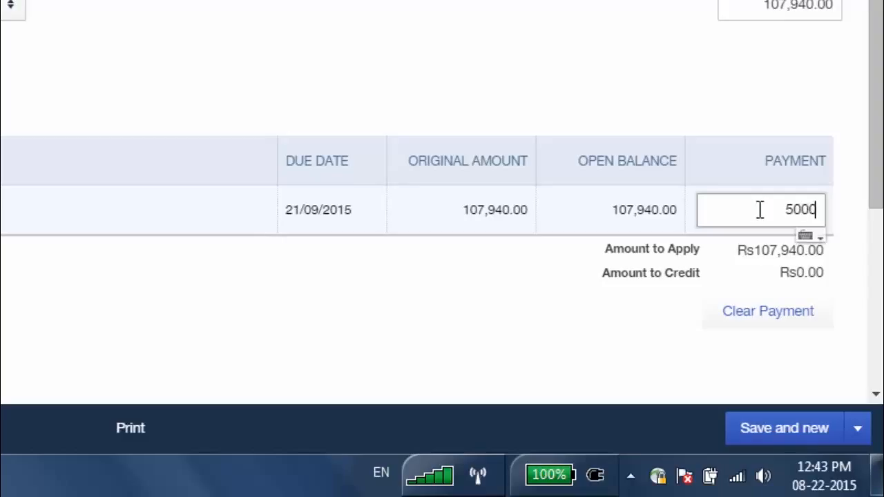
pyautogui.write('00')
pyautogui.click(673, 352)
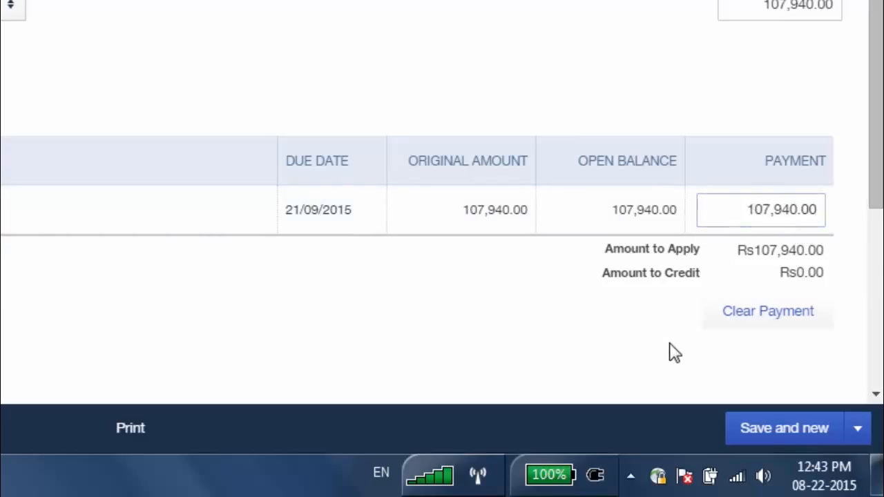
pyautogui.click(744, 209)
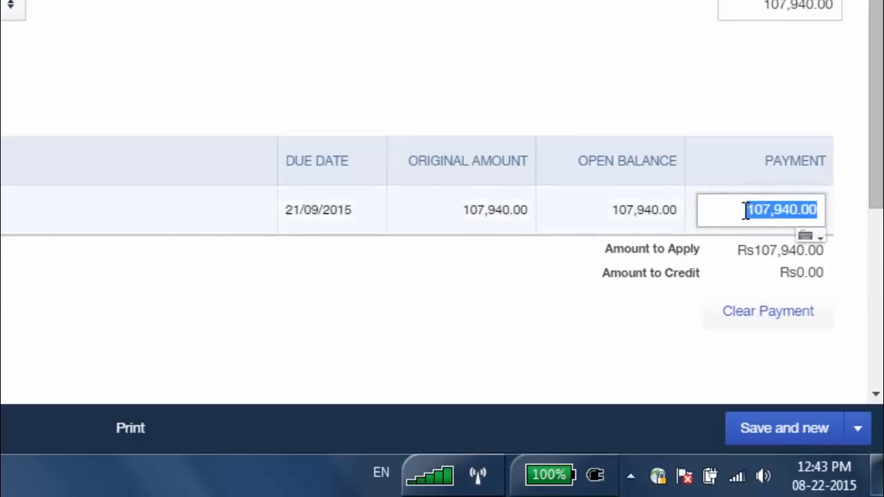
pyautogui.write('50000')
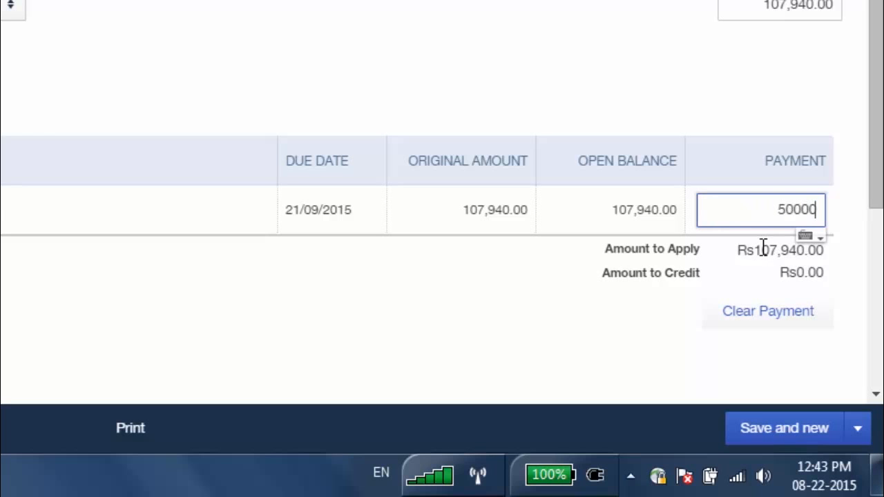
pyautogui.press('Tab')
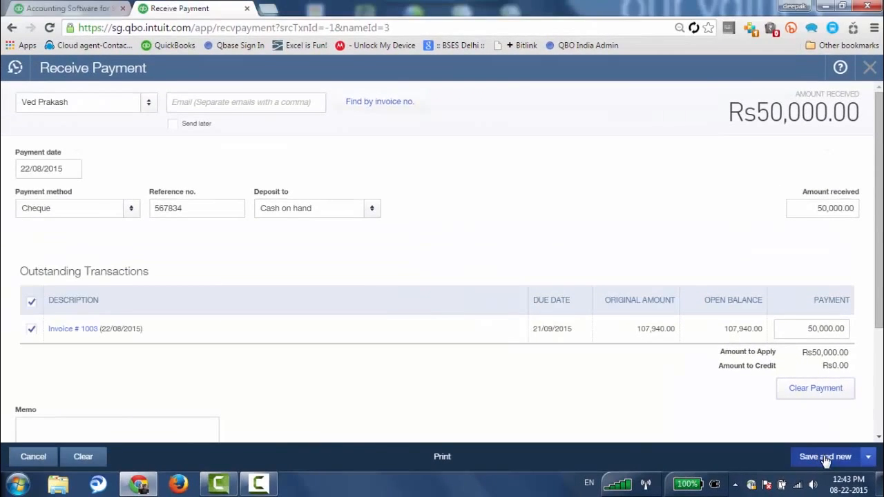
pyautogui.click(792, 435)
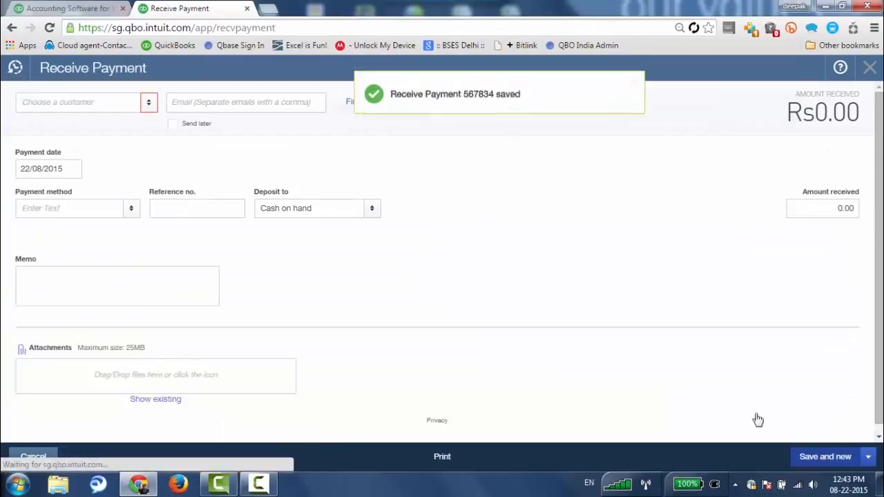
pyautogui.click(608, 96)
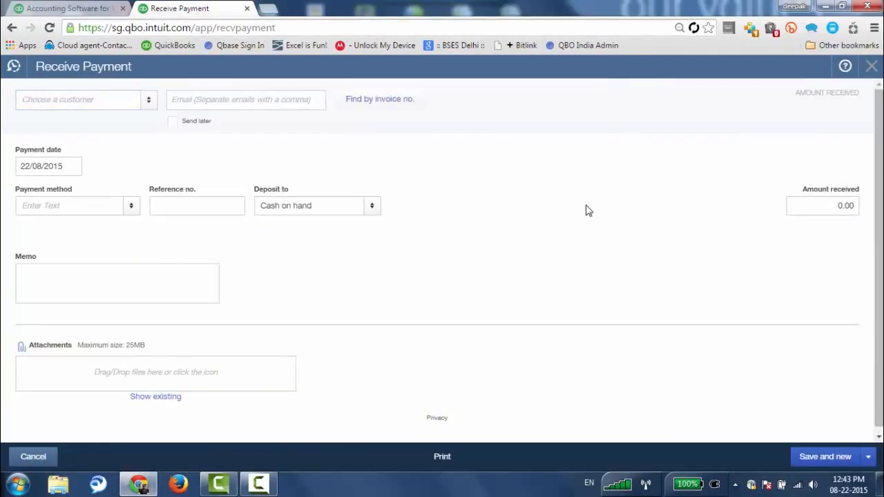
# Check unbilled activity, then review the dashboard's Rs105,034 income, Rs88,404 expenses and Rs16,631 net income.
pyautogui.click(868, 70)
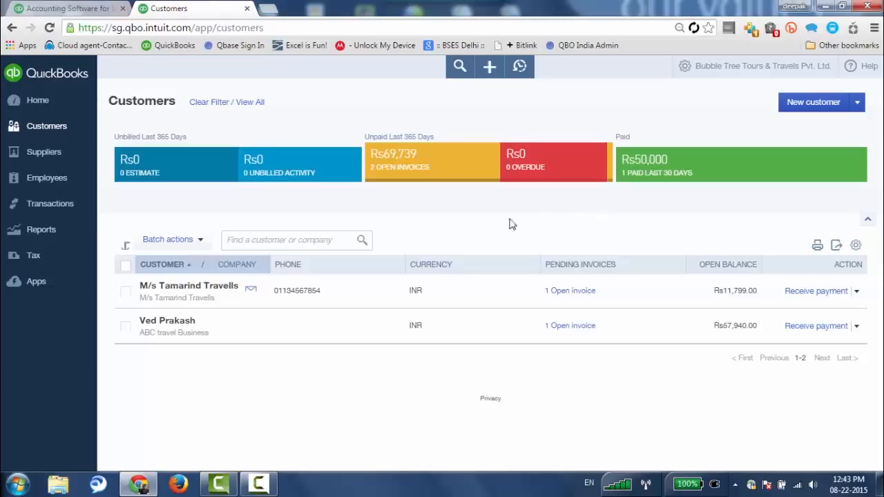
pyautogui.click(261, 172)
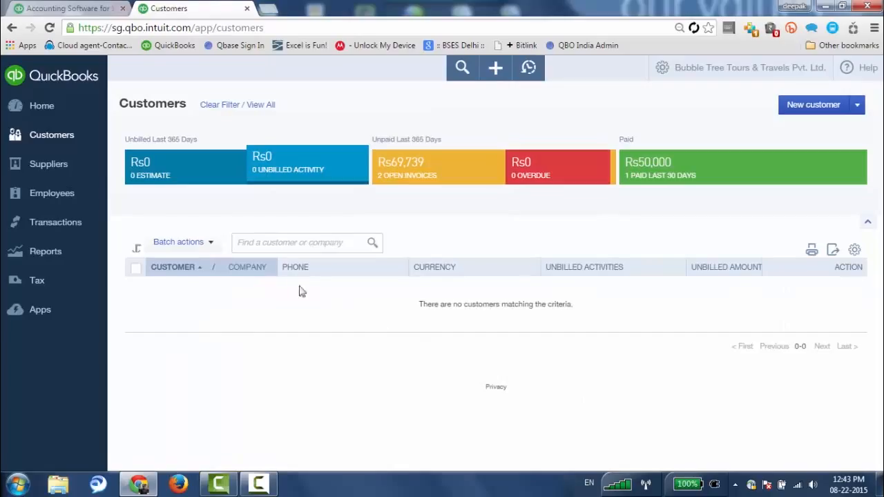
pyautogui.click(44, 110)
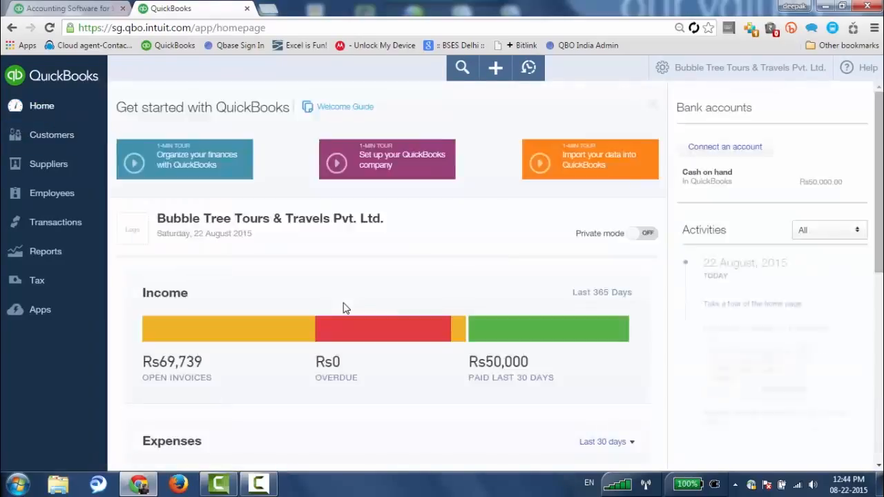
pyautogui.scroll(-1, 343, 304)
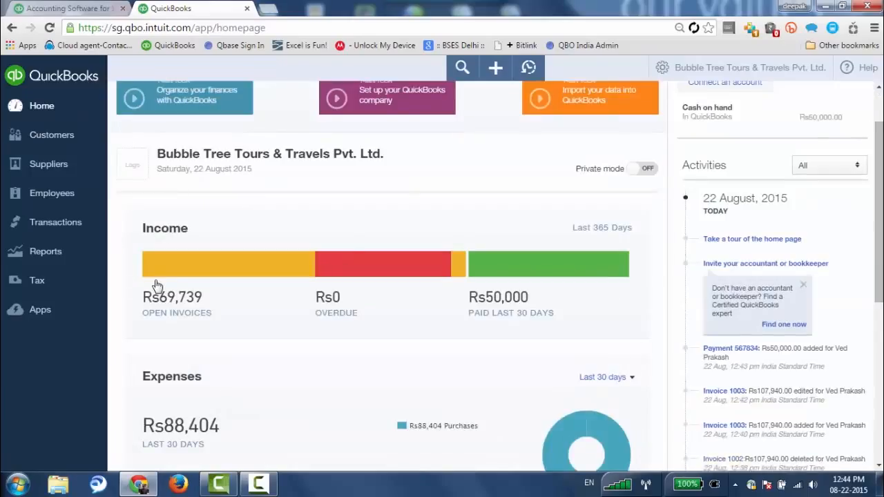
pyautogui.moveTo(153, 276)
pyautogui.scroll(-2, 529, 302)
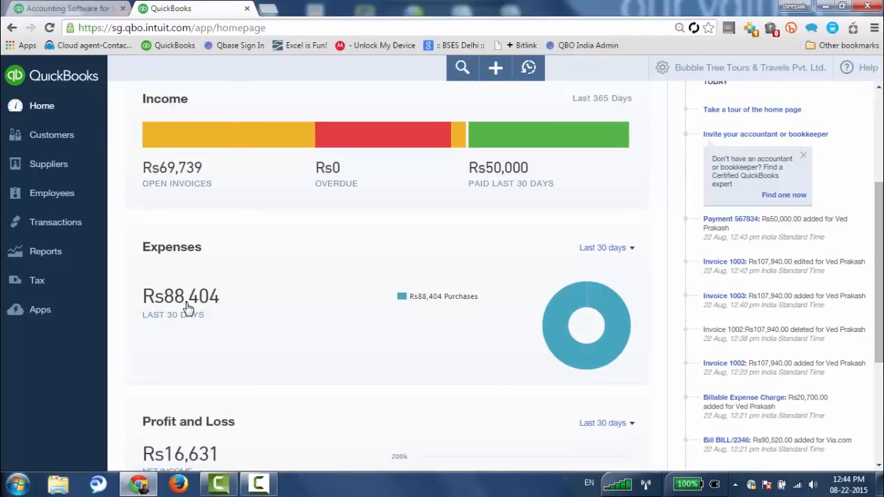
pyautogui.scroll(-3, 489, 330)
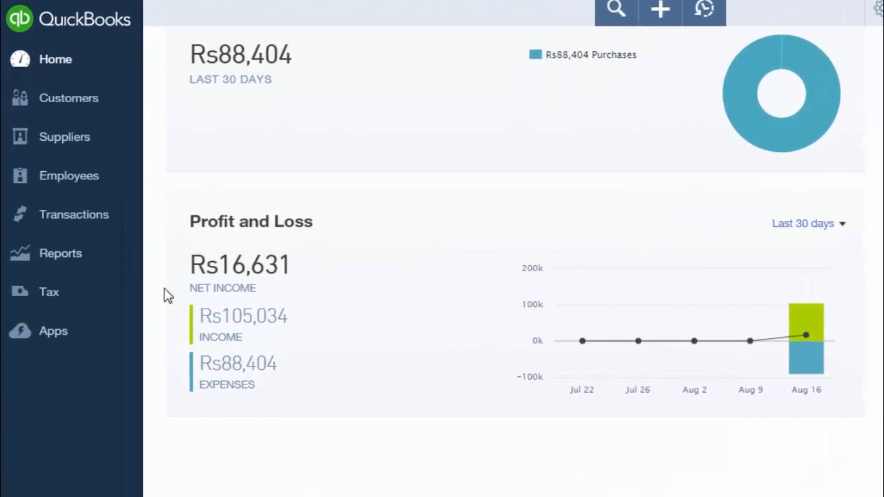
pyautogui.click(63, 261)
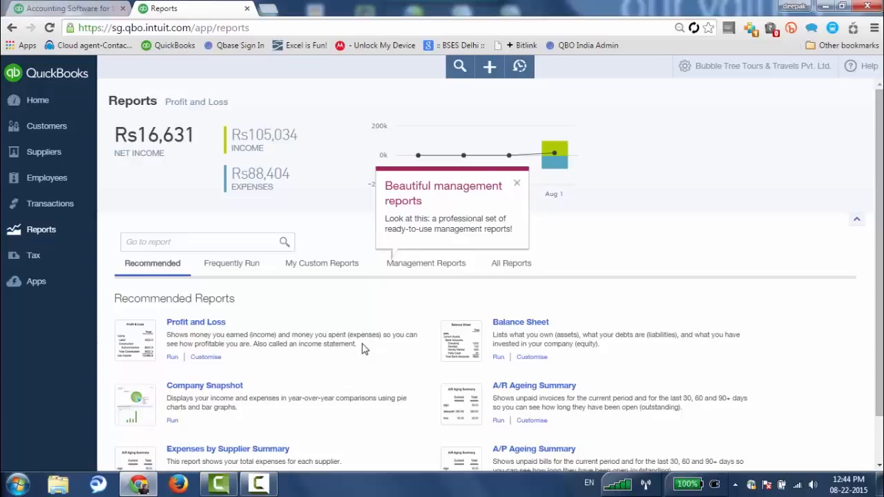
# Search reports for 'sales', clear the search, and run the Recommended Profit and Loss report instead.
pyautogui.click(210, 243)
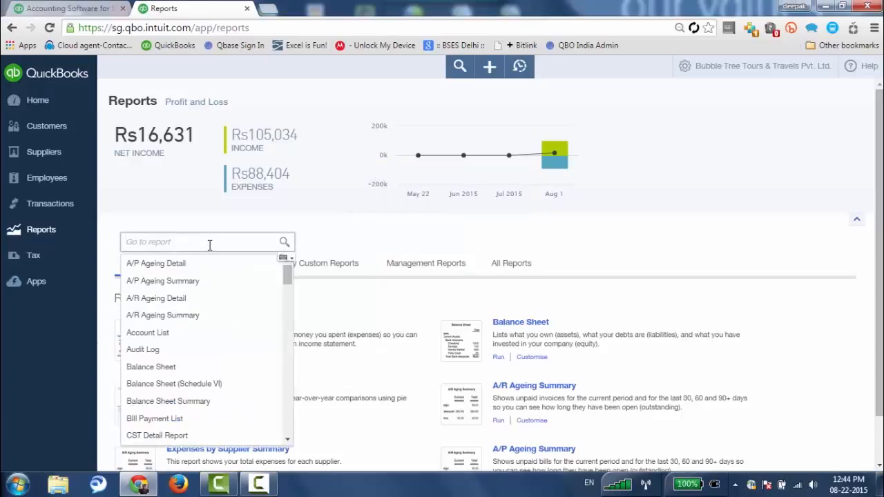
pyautogui.write('sales')
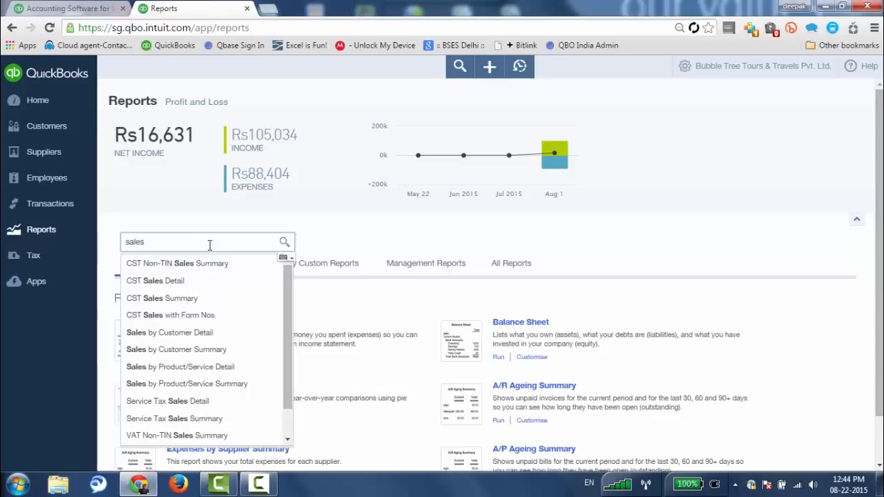
pyautogui.scroll(-1, 188, 366)
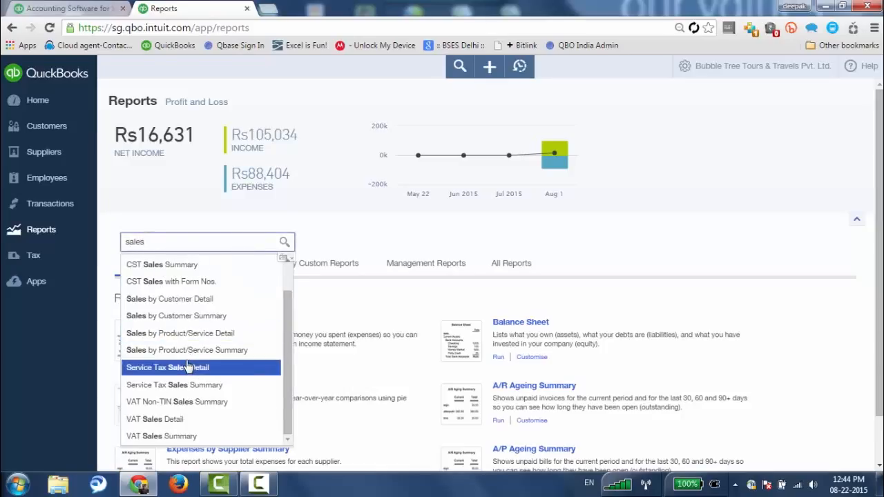
pyautogui.scroll(3, 272, 280)
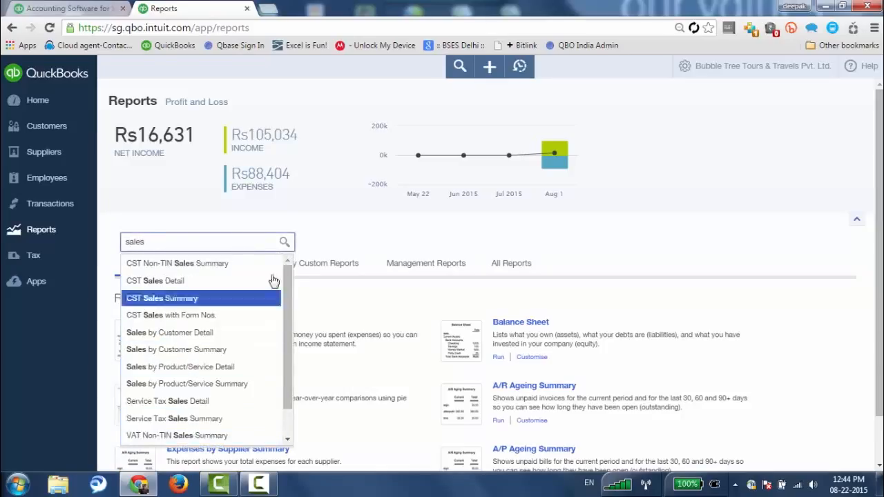
pyautogui.doubleClick(159, 243)
pyautogui.press('BackSpace')
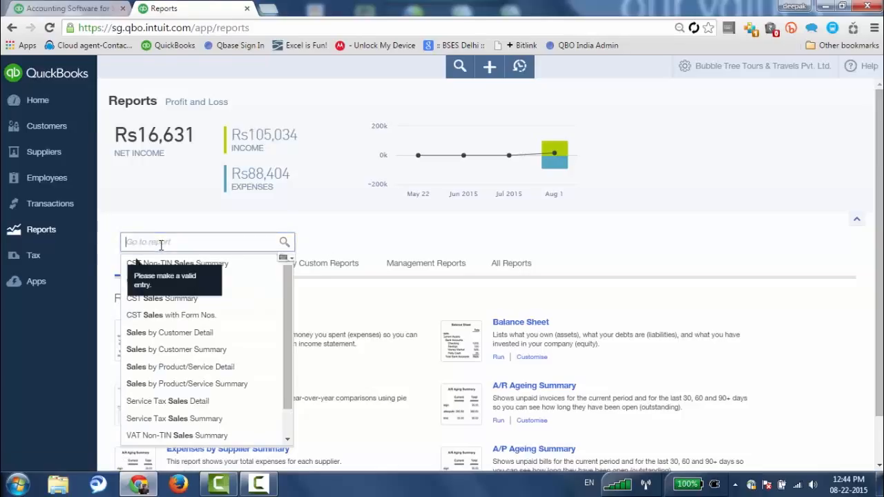
pyautogui.click(341, 243)
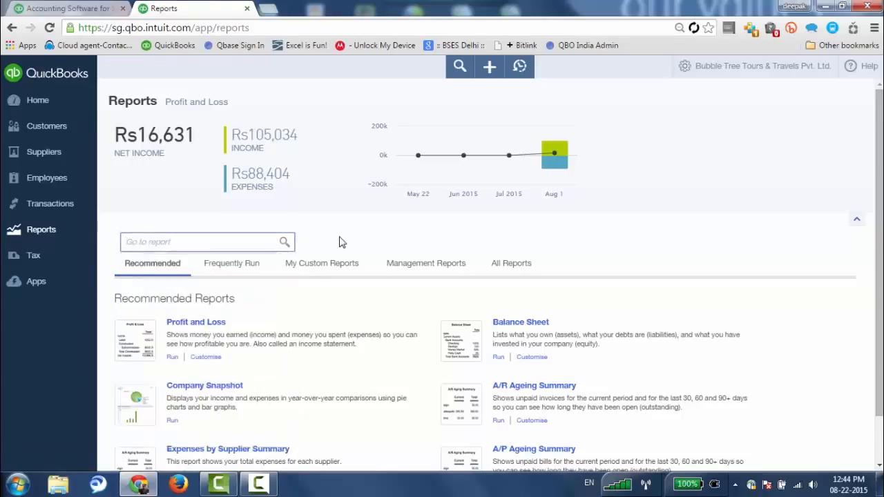
pyautogui.click(208, 325)
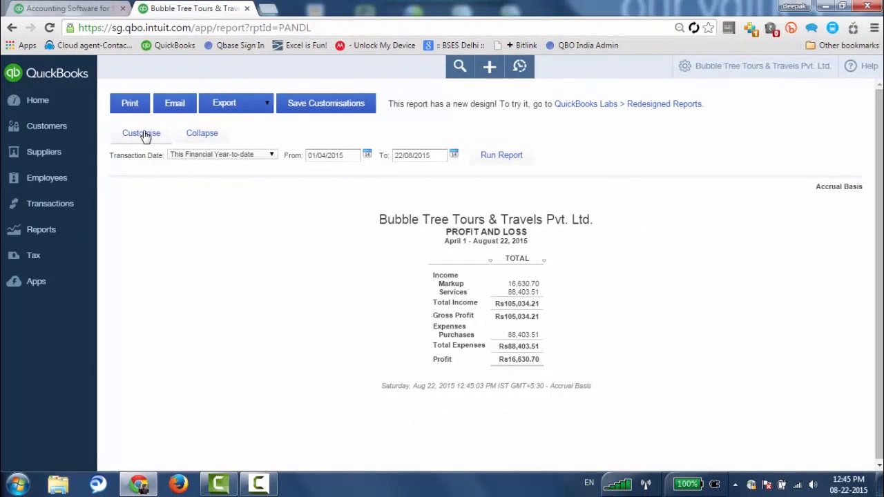
# Browse the Profit and Loss report's Customise options and Columns choices, cancel unchanged, and return to Reports.
pyautogui.click(140, 133)
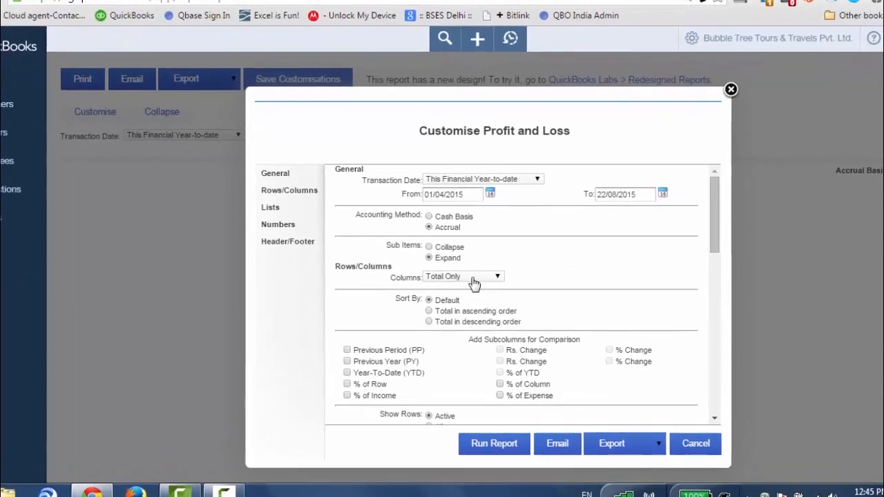
pyautogui.click(471, 283)
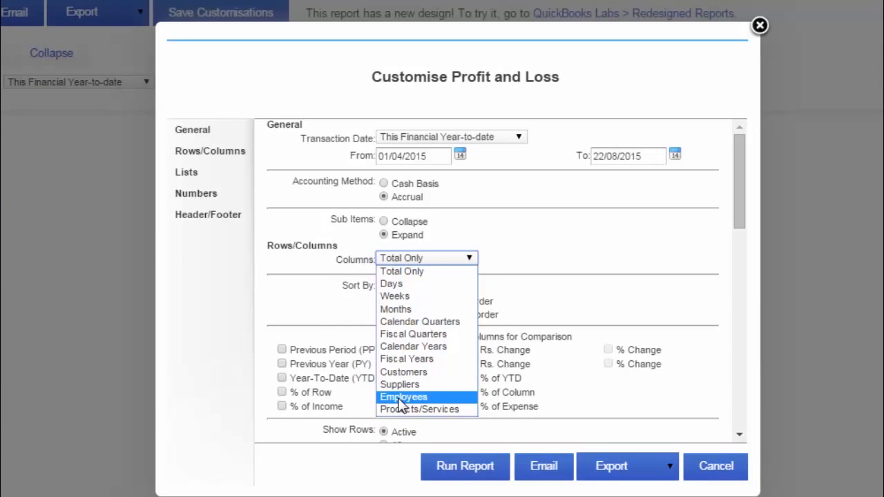
pyautogui.click(320, 309)
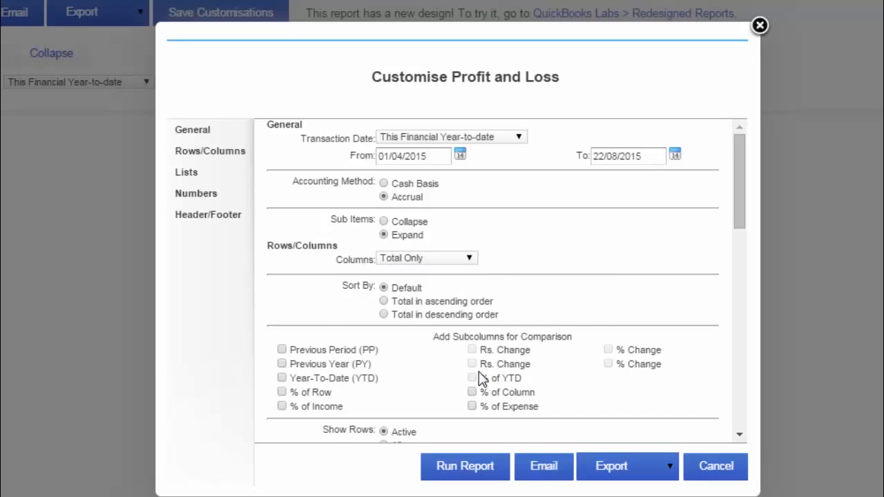
pyautogui.scroll(-4, 481, 379)
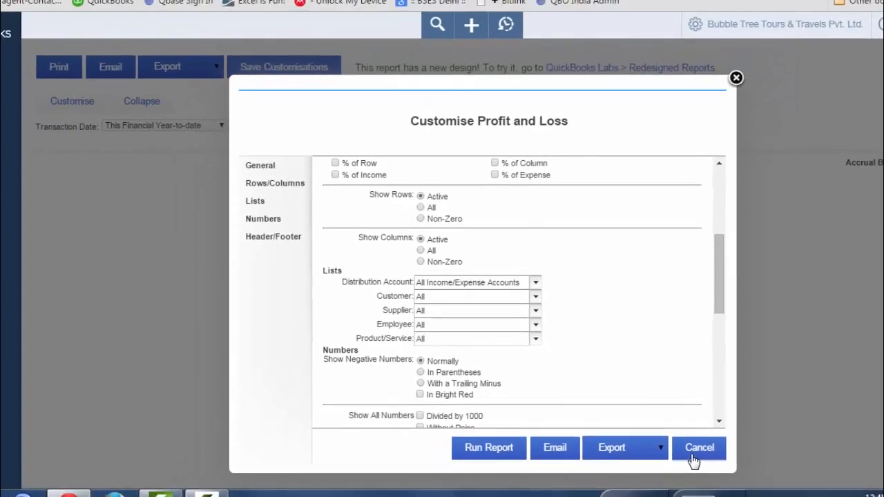
pyautogui.click(705, 467)
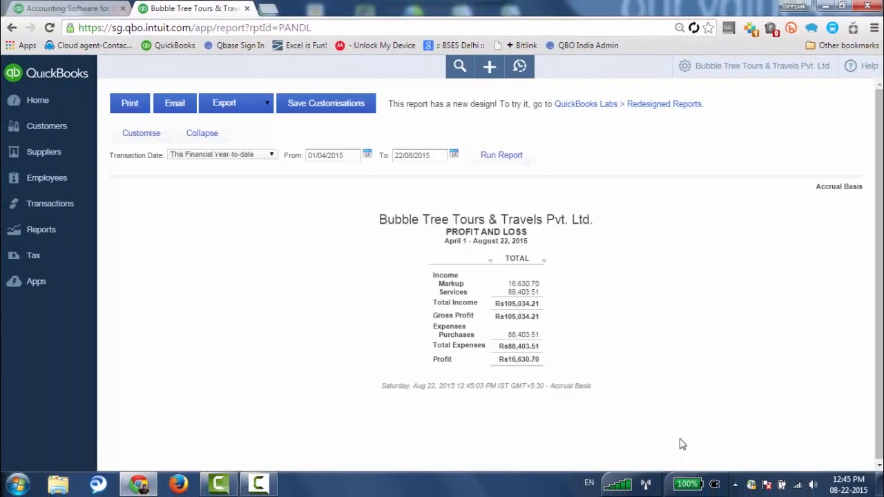
pyautogui.click(35, 231)
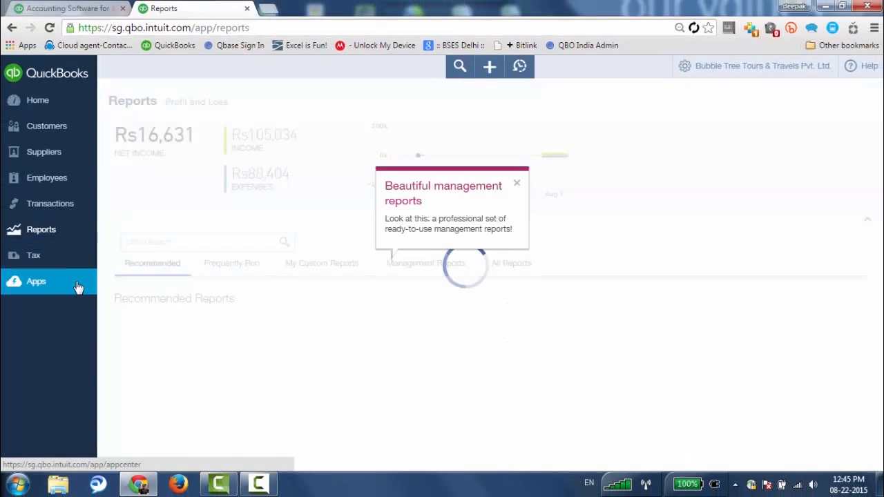
# In the Tax Centre, check the Rs2,328.30 Service Tax balance due and its report choices, then go Home.
pyautogui.click(38, 259)
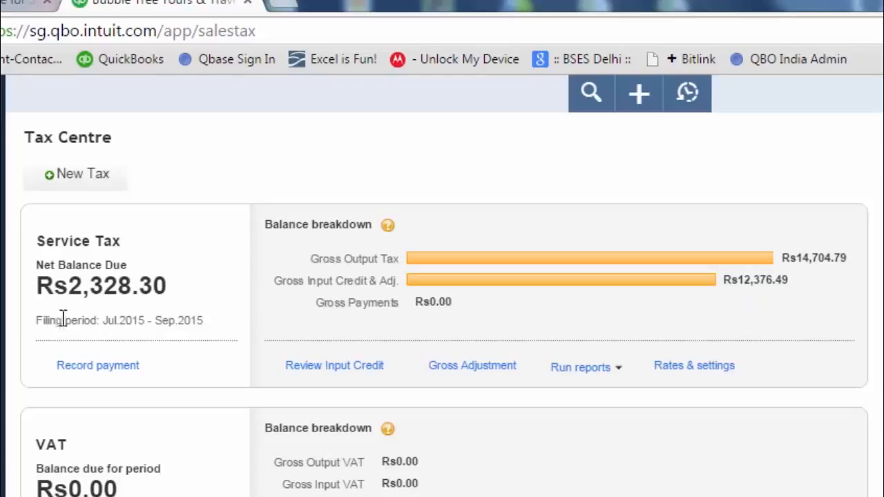
pyautogui.moveTo(62, 284); pyautogui.dragTo(193, 306)
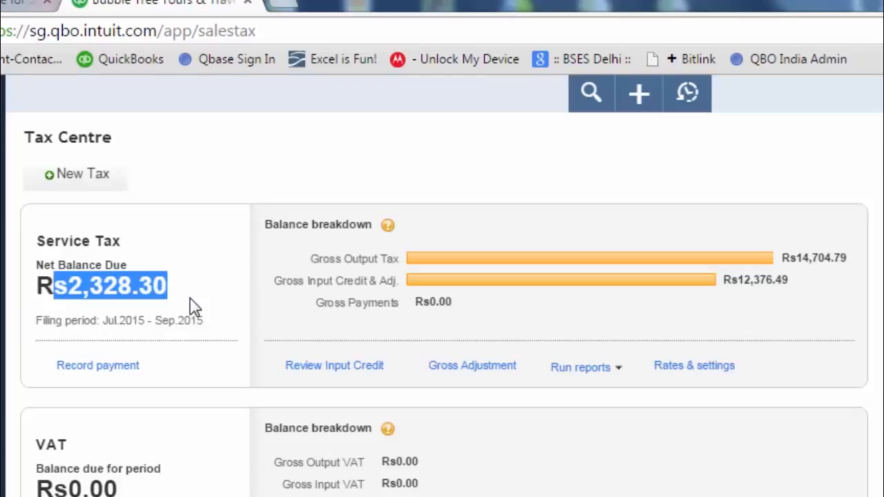
pyautogui.click(193, 306)
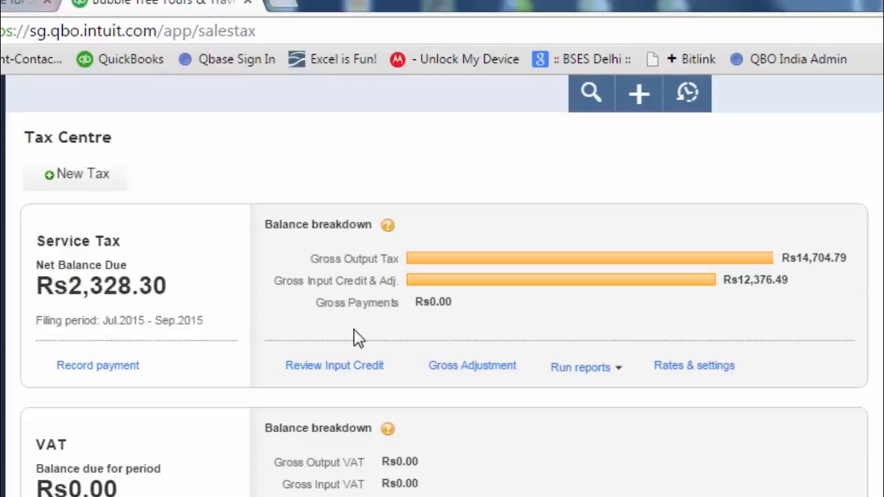
pyautogui.click(614, 368)
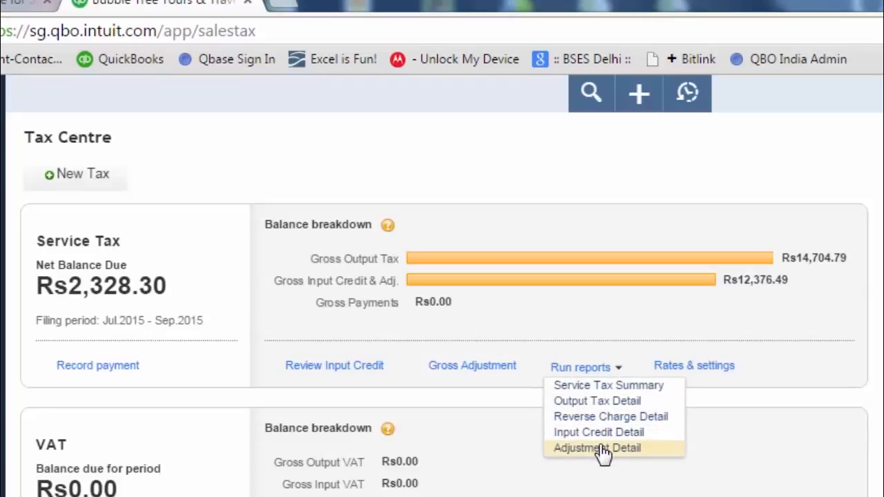
pyautogui.press('Up')
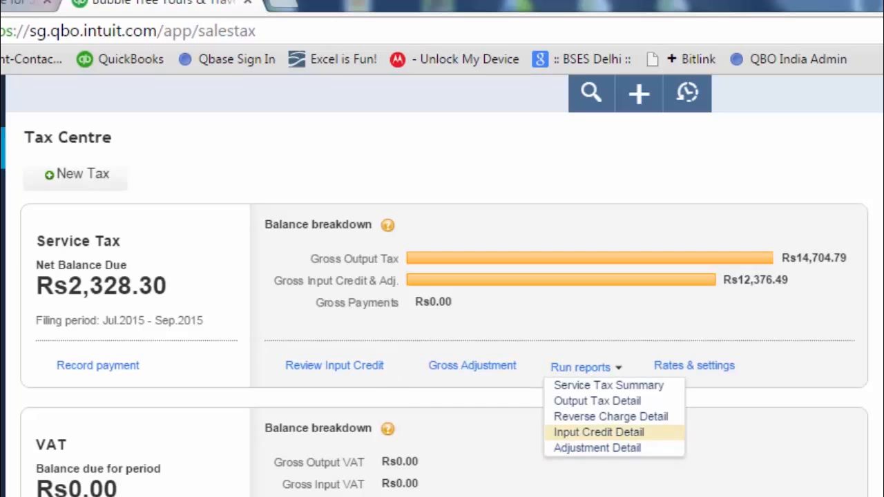
pyautogui.click(36, 101)
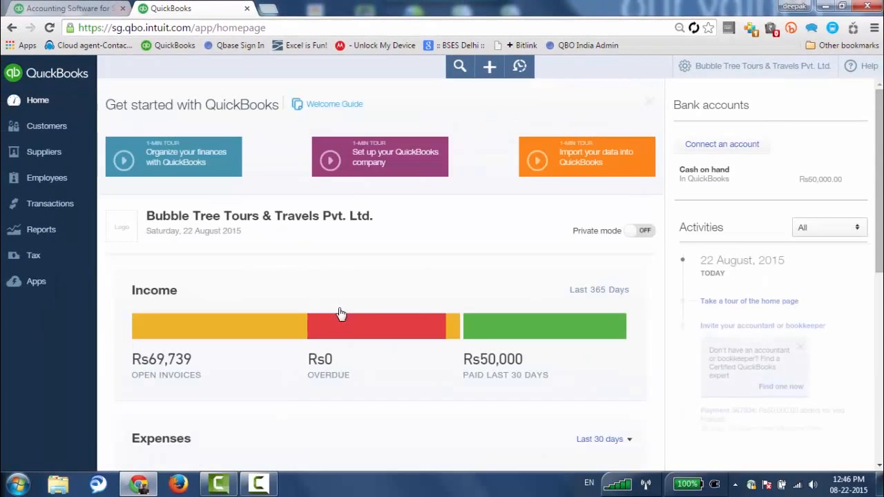